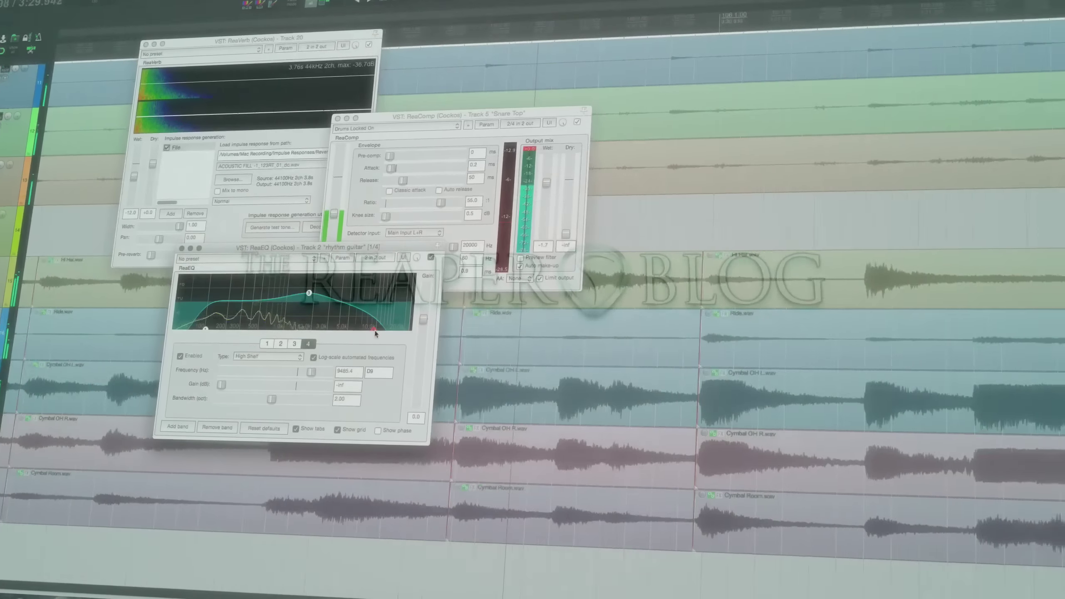
left_click_drag(373, 330, 390, 331)
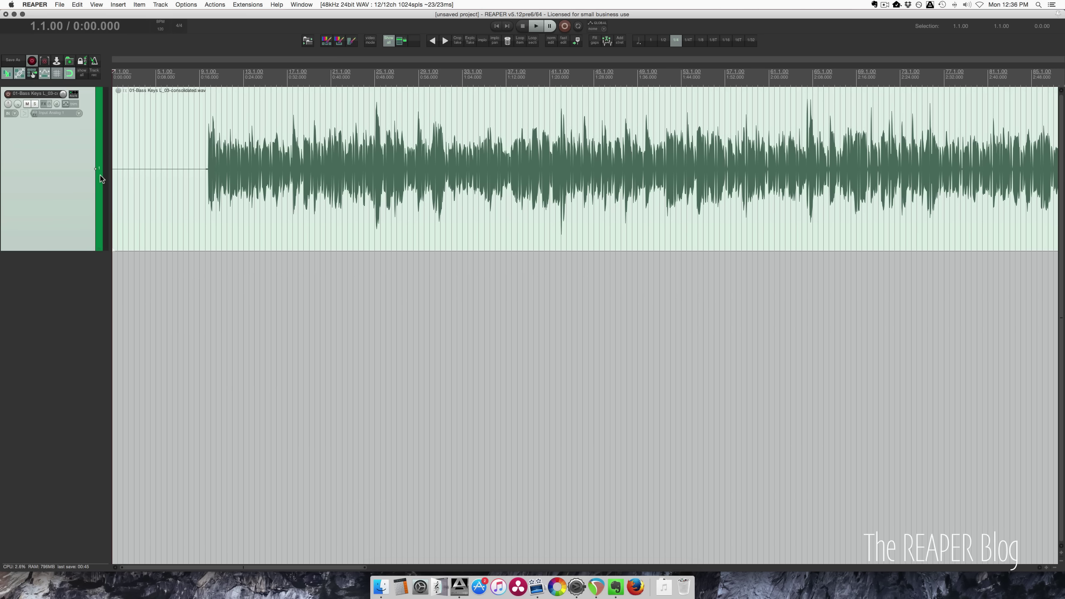
left_click(207, 194)
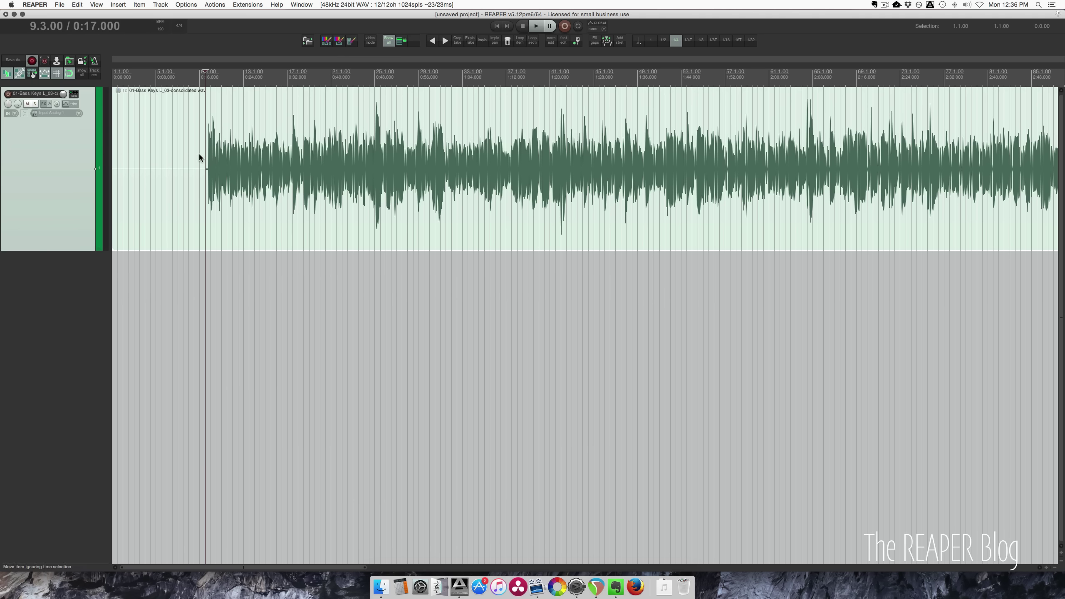
left_click(188, 152)
scroll(195, 164, "up", 2)
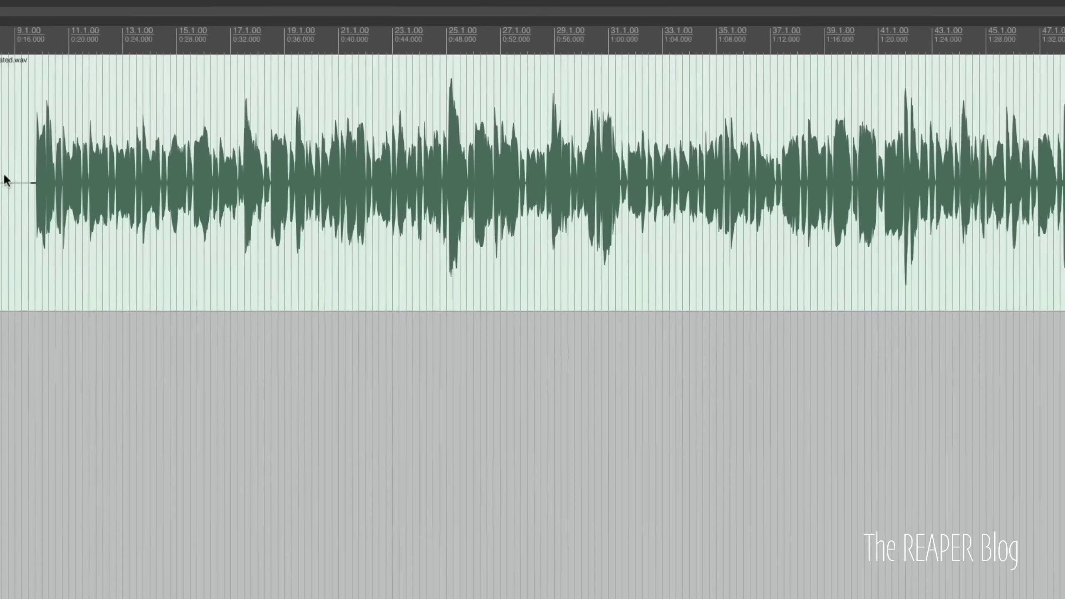
In the project settings, apply Beats (position only) as the timebase for items and Beats for the tempo envelope
key("alt+Return")
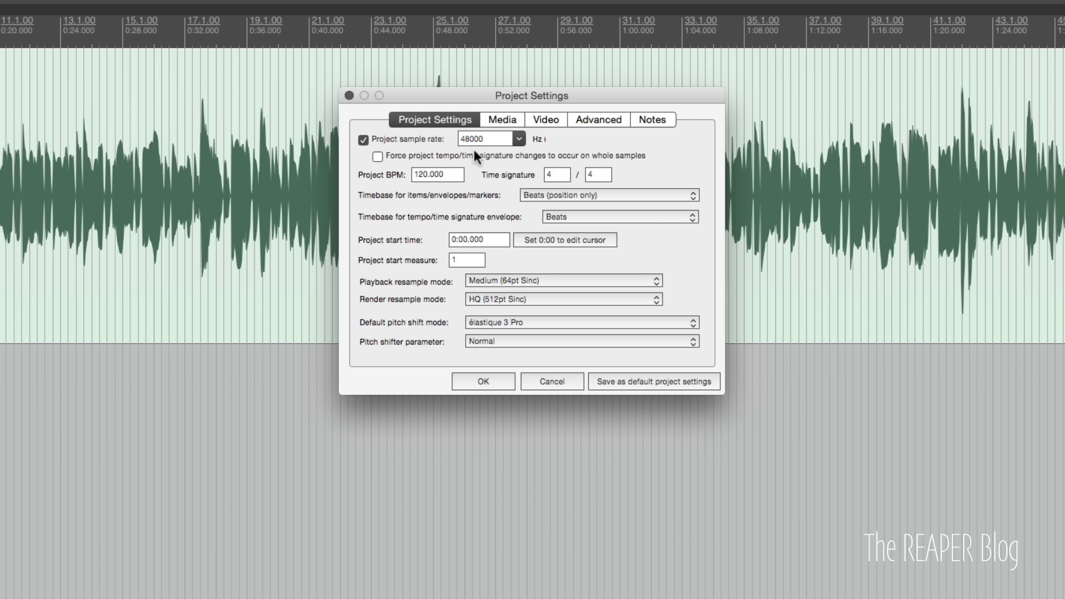
left_click(521, 195)
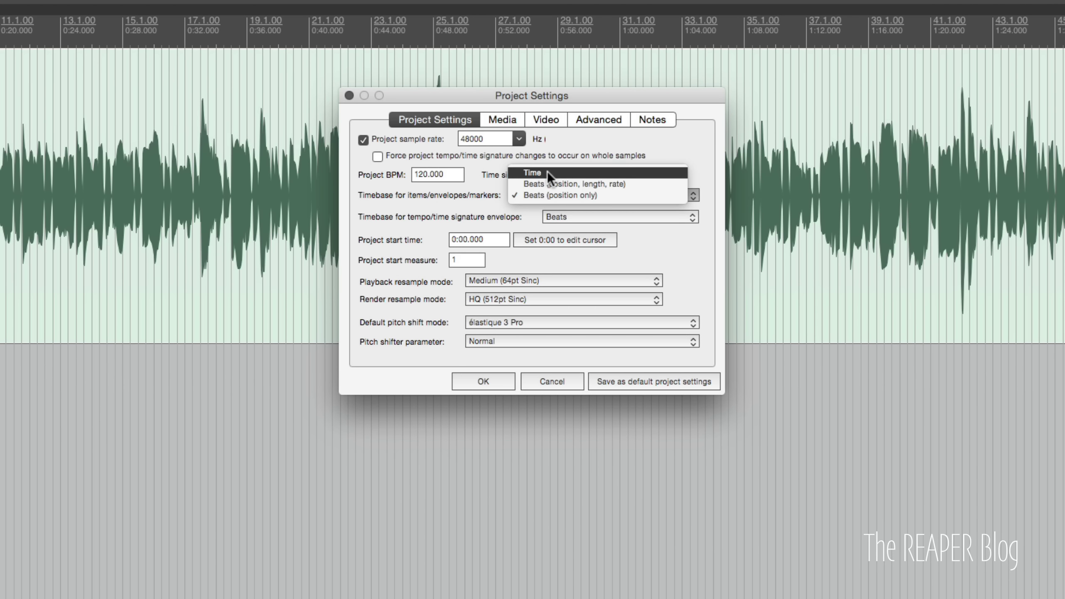
left_click(529, 195)
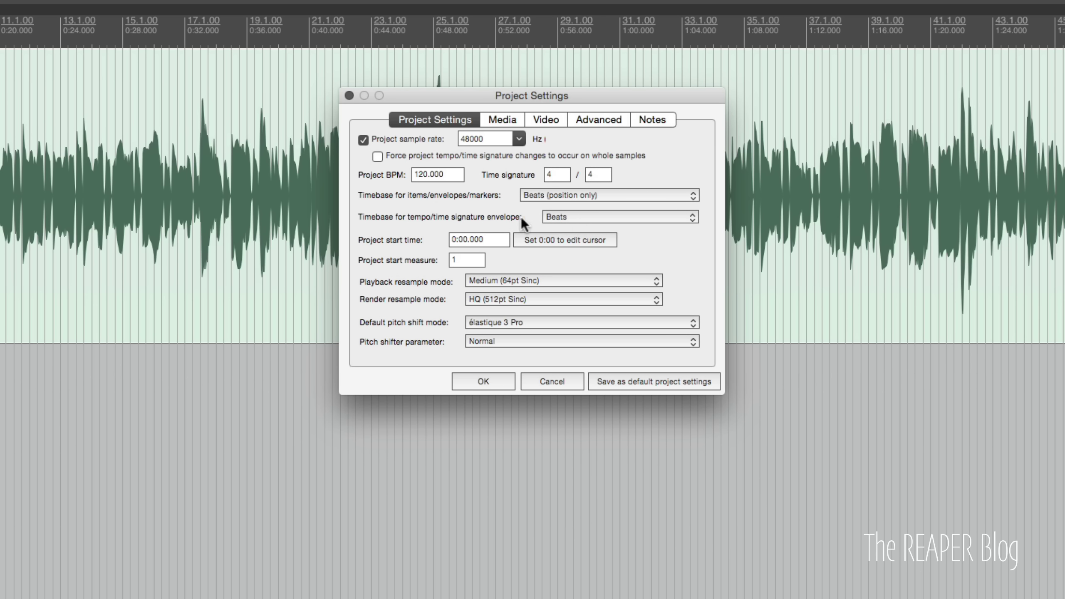
left_click(585, 217)
left_click(562, 216)
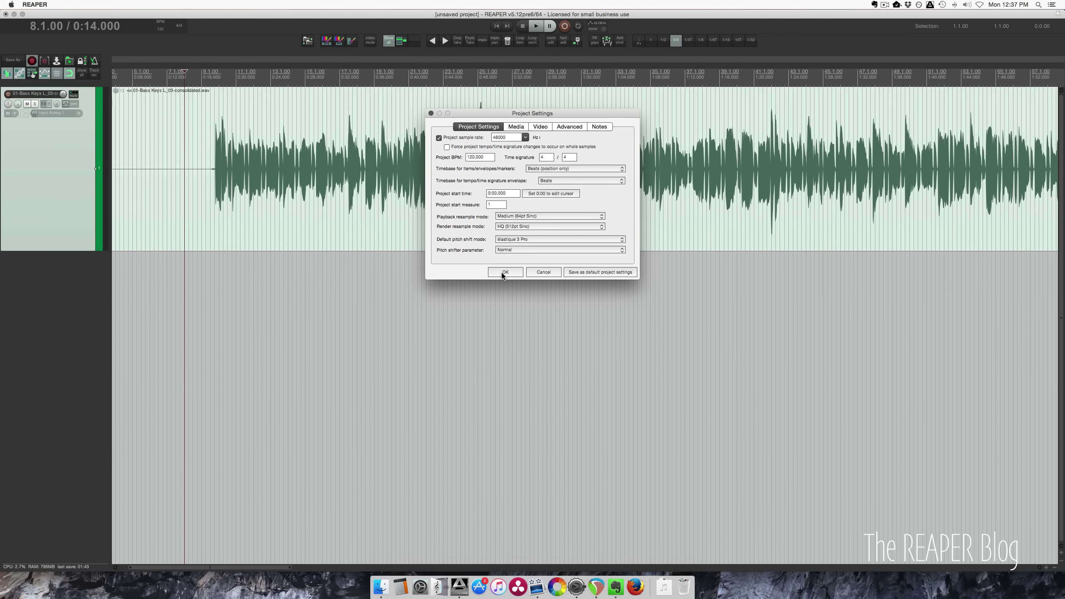
left_click(503, 273)
Trim the bass item's start to its first transient, removing the silent lead-in
left_click(199, 200)
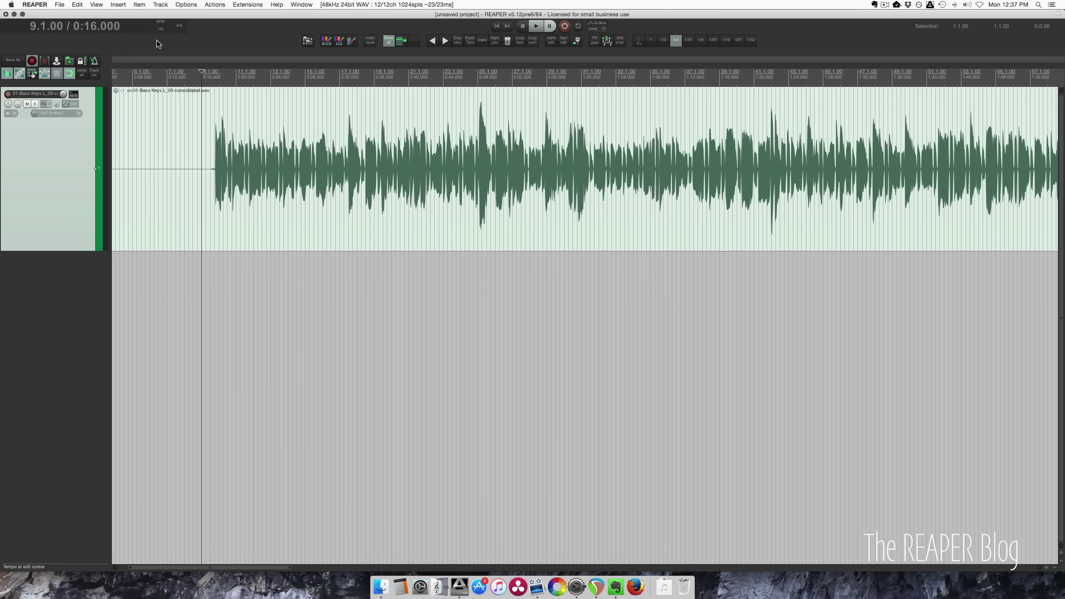
left_click(194, 193)
scroll(213, 208, "up", 5)
left_click(204, 191)
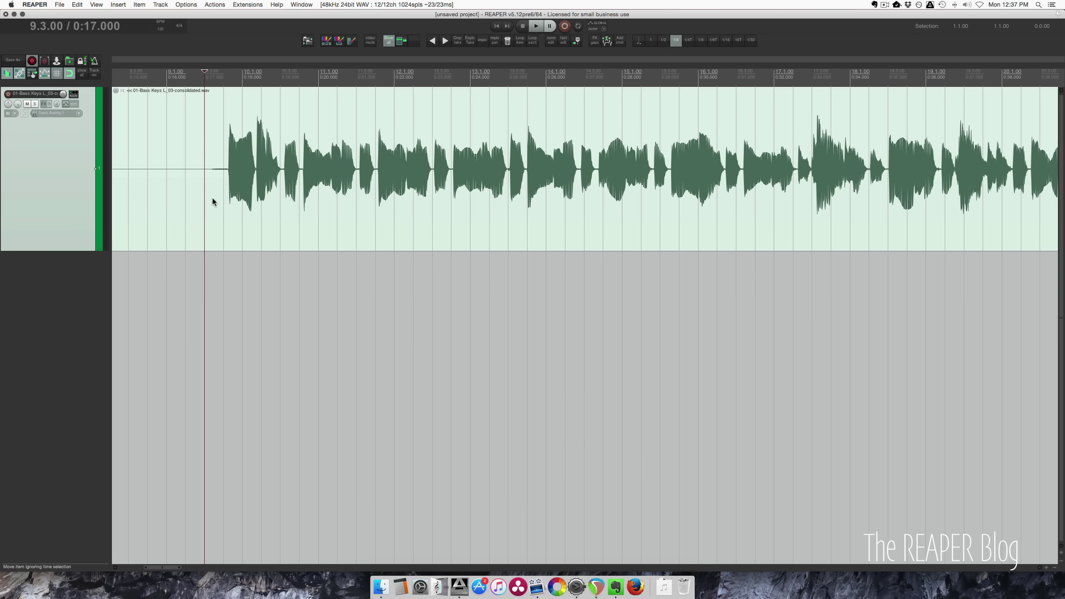
scroll(218, 209, "up", 3)
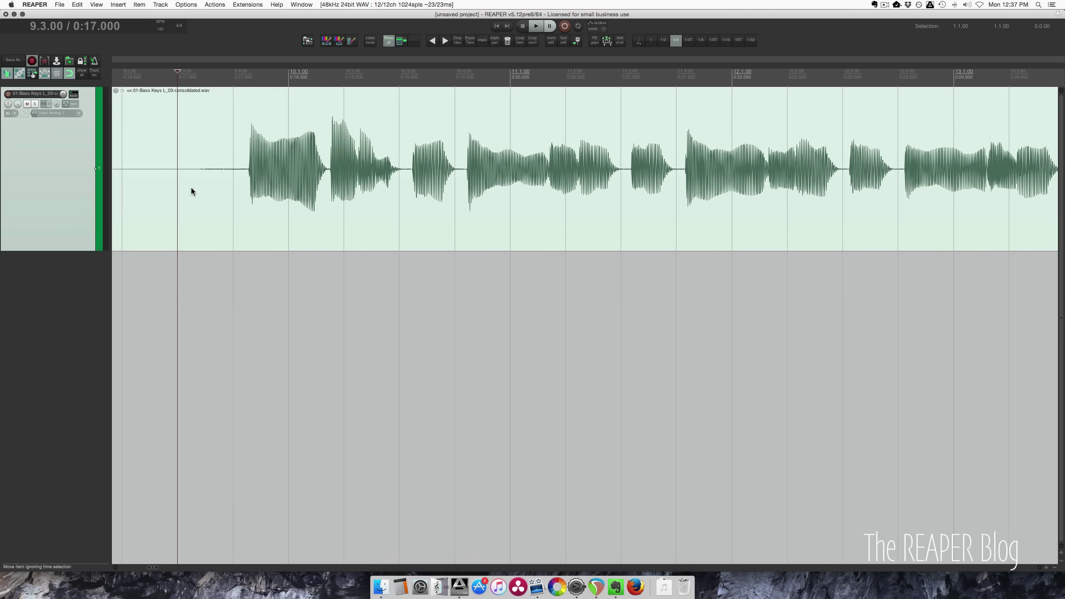
key("Tab")
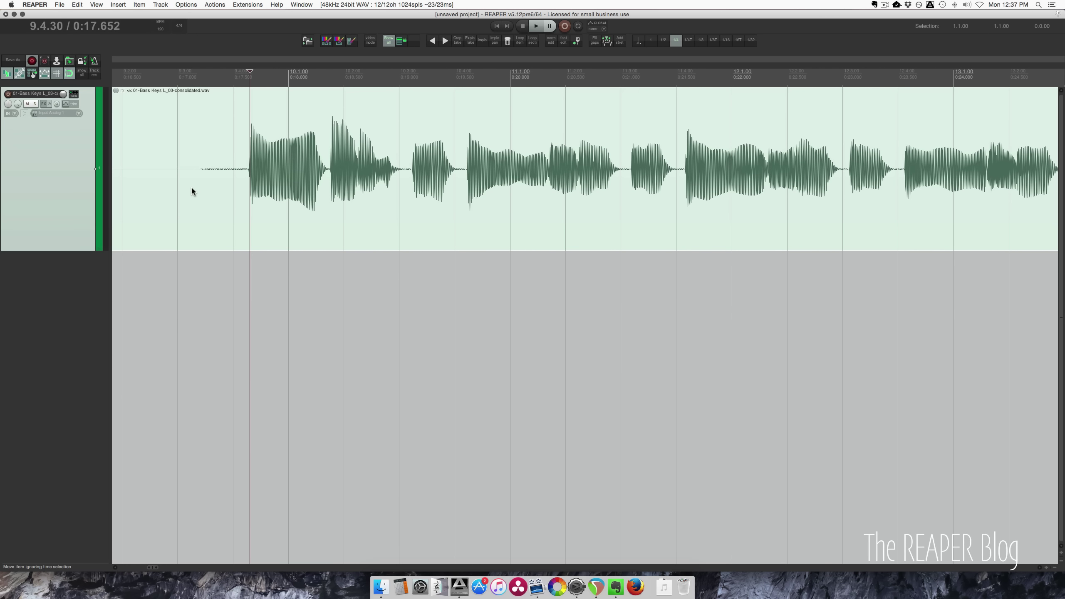
key("bracketleft")
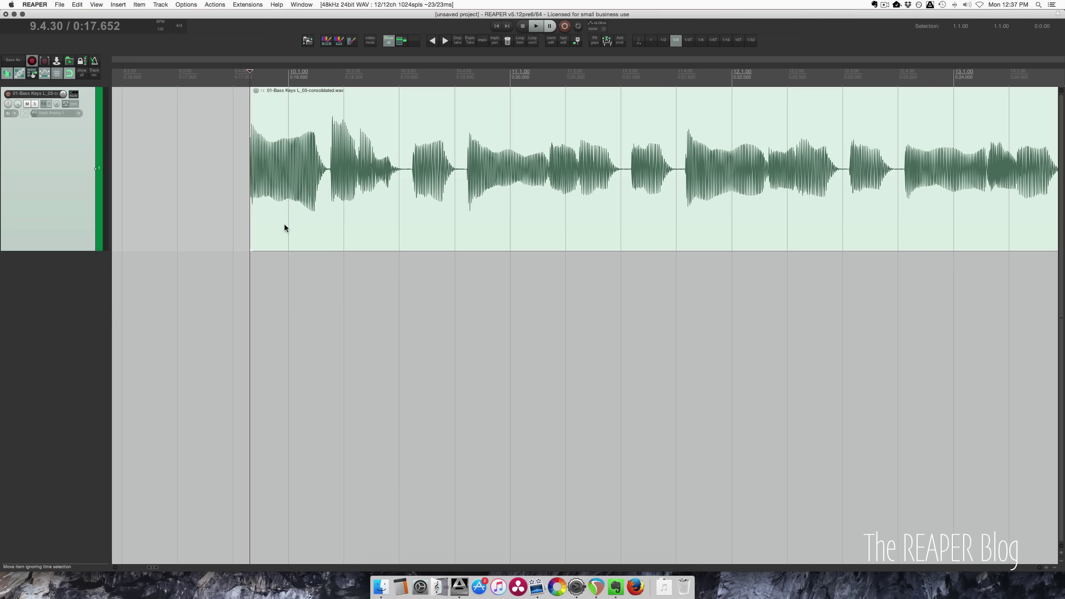
Move the trimmed bass item so that it starts exactly at measure 9
left_click_drag(279, 221, 254, 203)
scroll(483, 203, "down", 3)
scroll(221, 206, "left", 8)
scroll(298, 207, "down", 2)
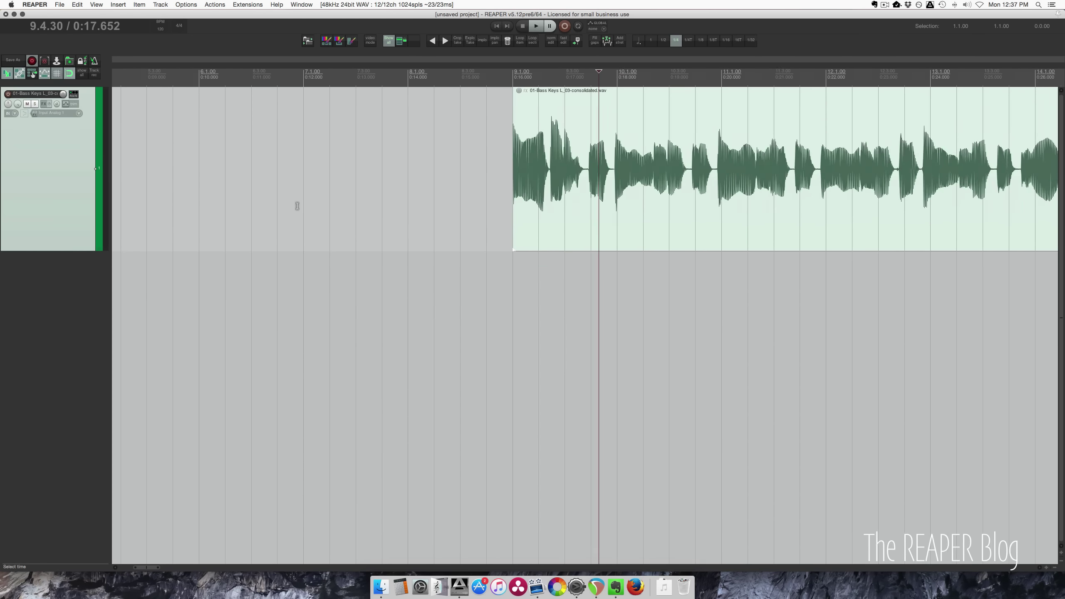
Select the time from measure 1 to measure 9 and create measures from it with 8 bars of 4/4 at 120 BPM
scroll(311, 182, "down", 1)
left_click(309, 179)
scroll(306, 180, "left", 6)
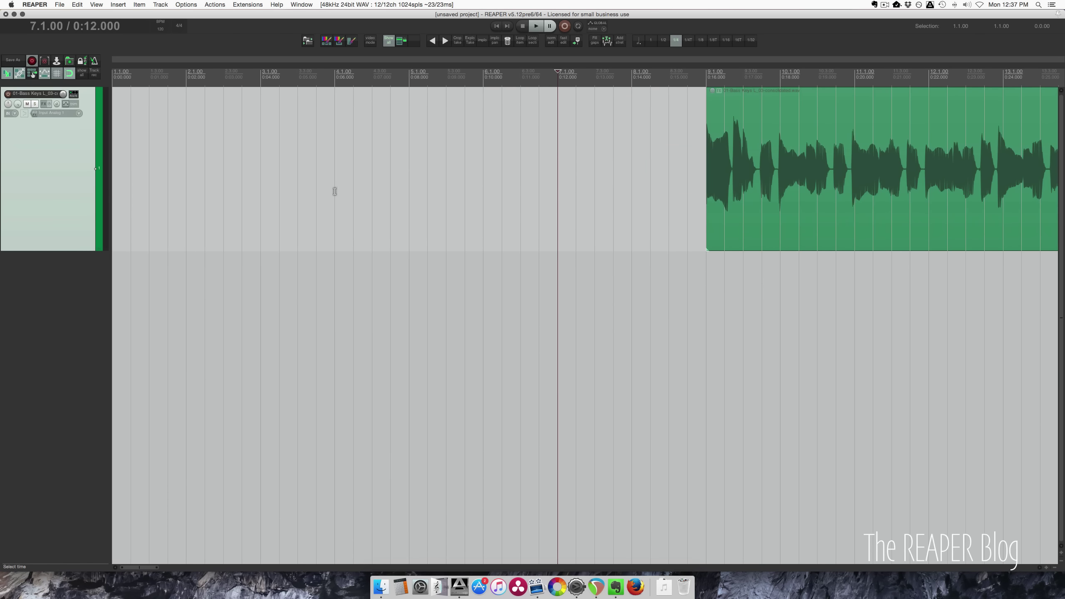
scroll(334, 191, "down", 3)
left_click_drag(413, 78, 112, 79)
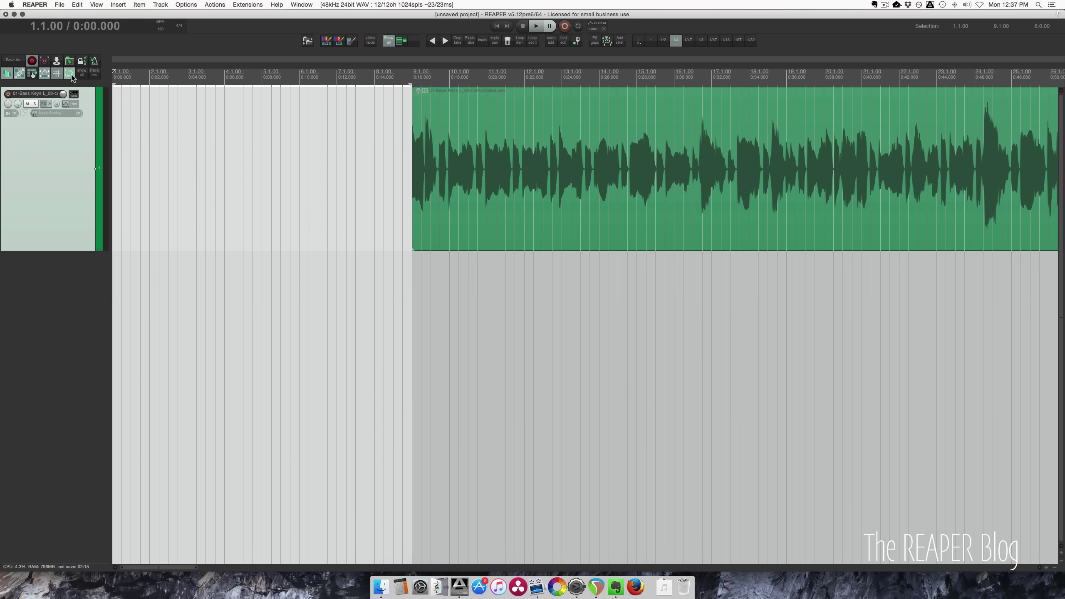
right_click(314, 81)
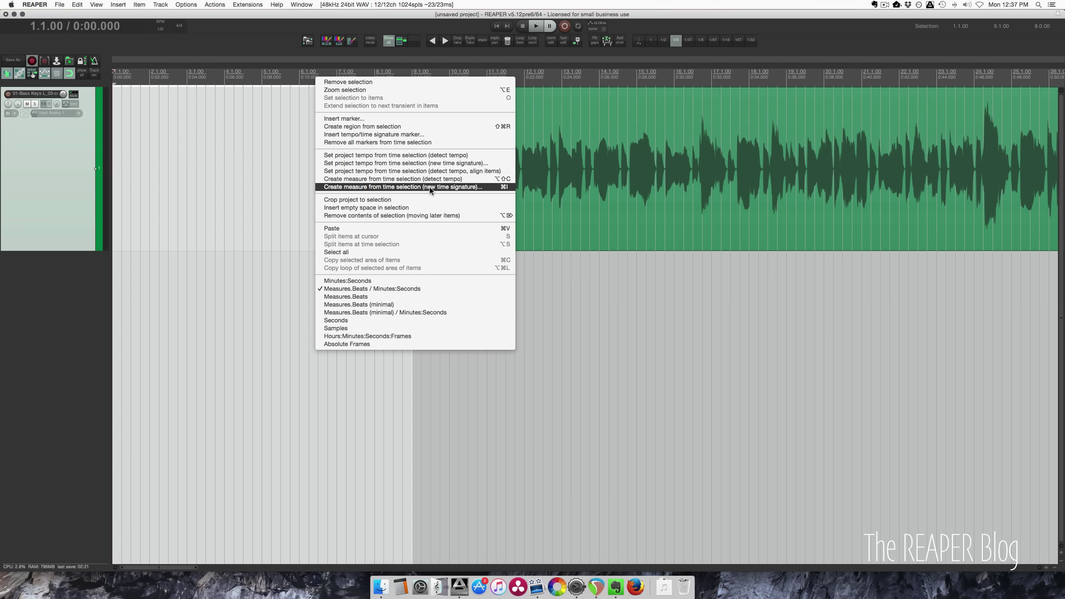
left_click(431, 189)
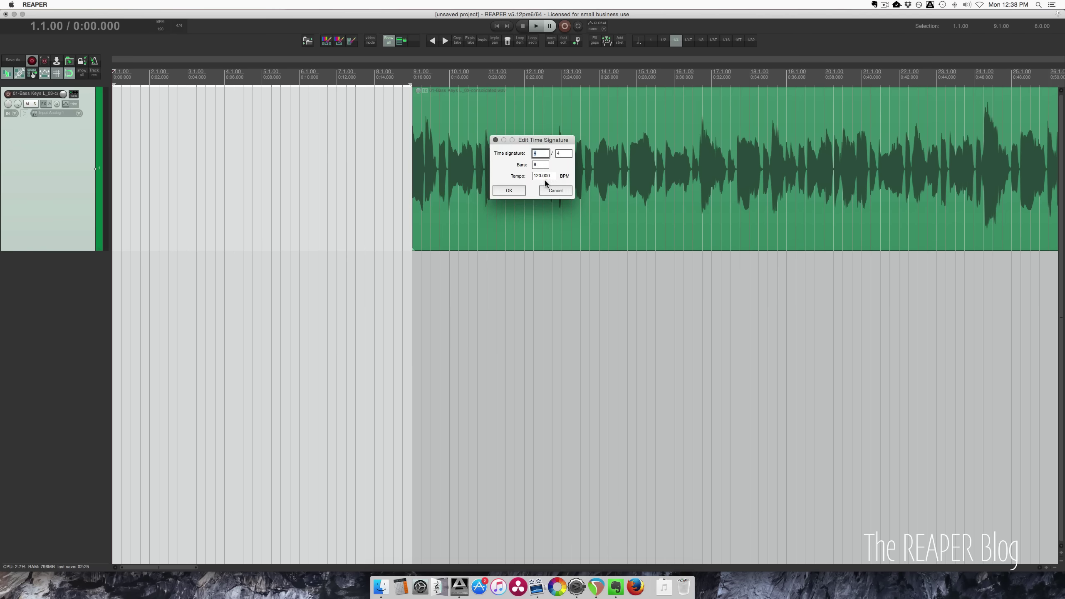
left_click(512, 193)
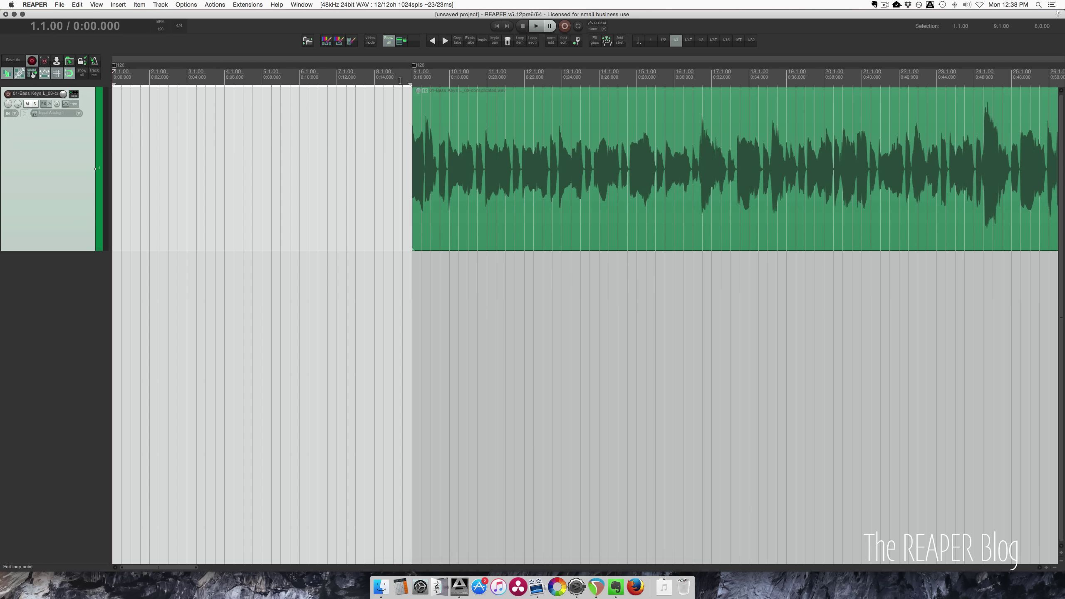
Set the tempo at measure 9 to 122 BPM so the grid follows the bass notes
left_click(412, 78)
scroll(463, 151, "up", 3)
scroll(464, 155, "up", 3)
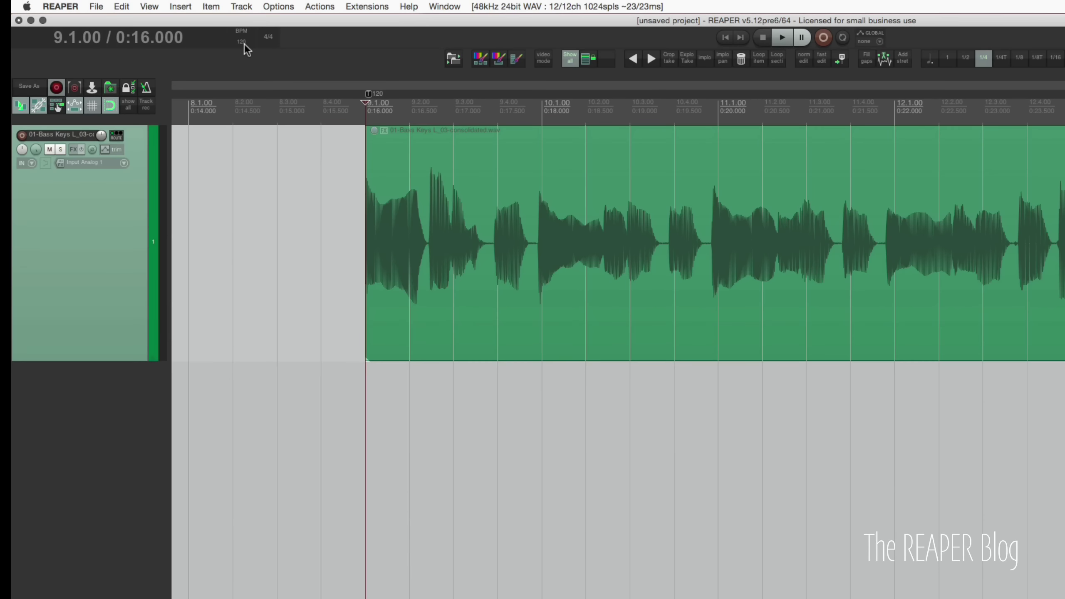
scroll(164, 30, "up", 2)
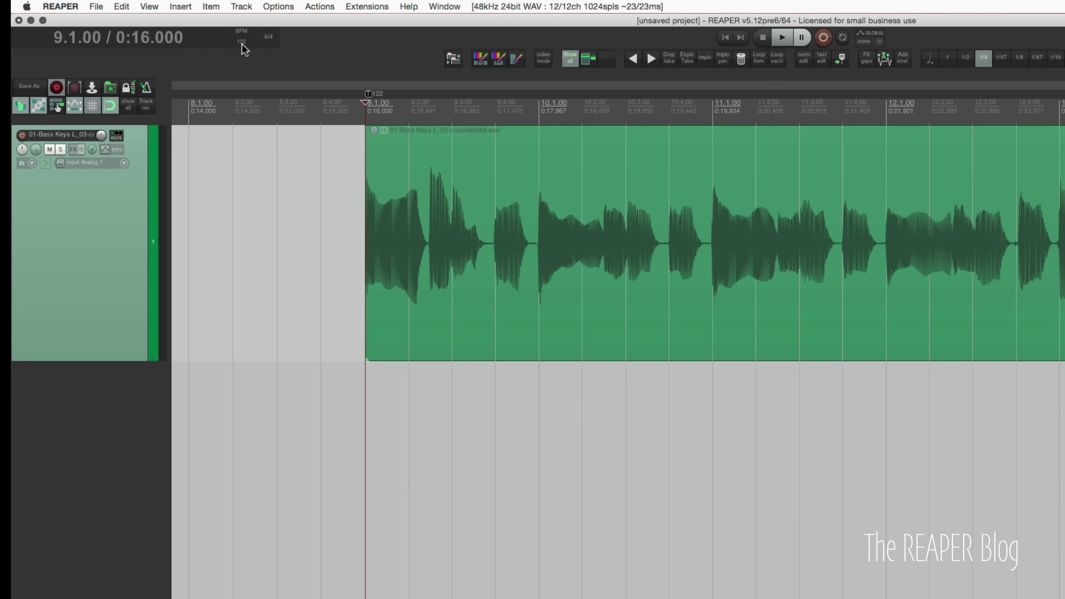
Add a tempo change to 126 BPM at measure 13
left_click(1057, 119)
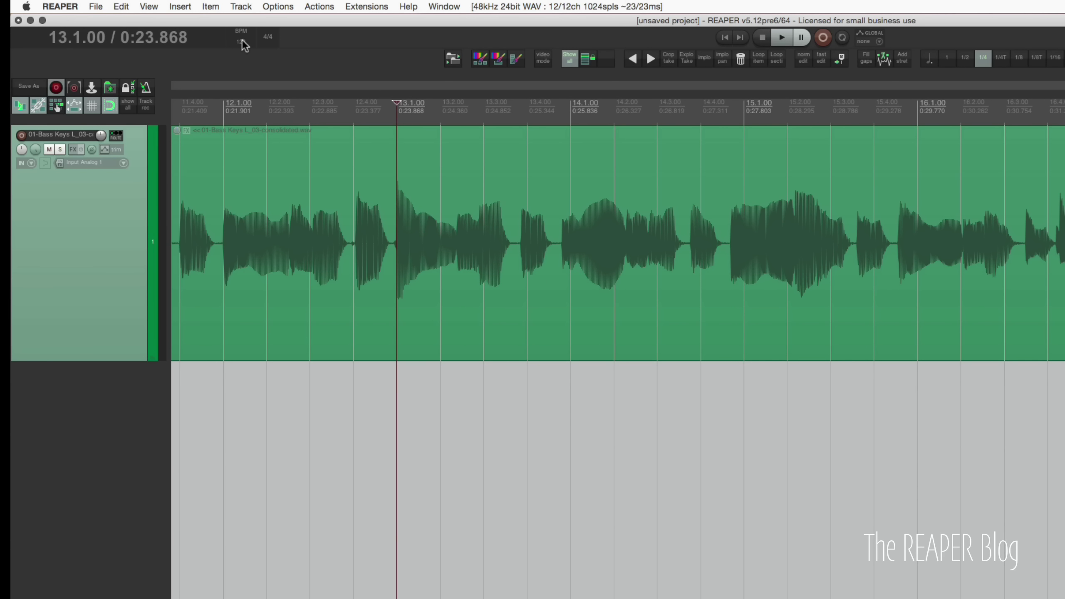
scroll(242, 39, "up", 5)
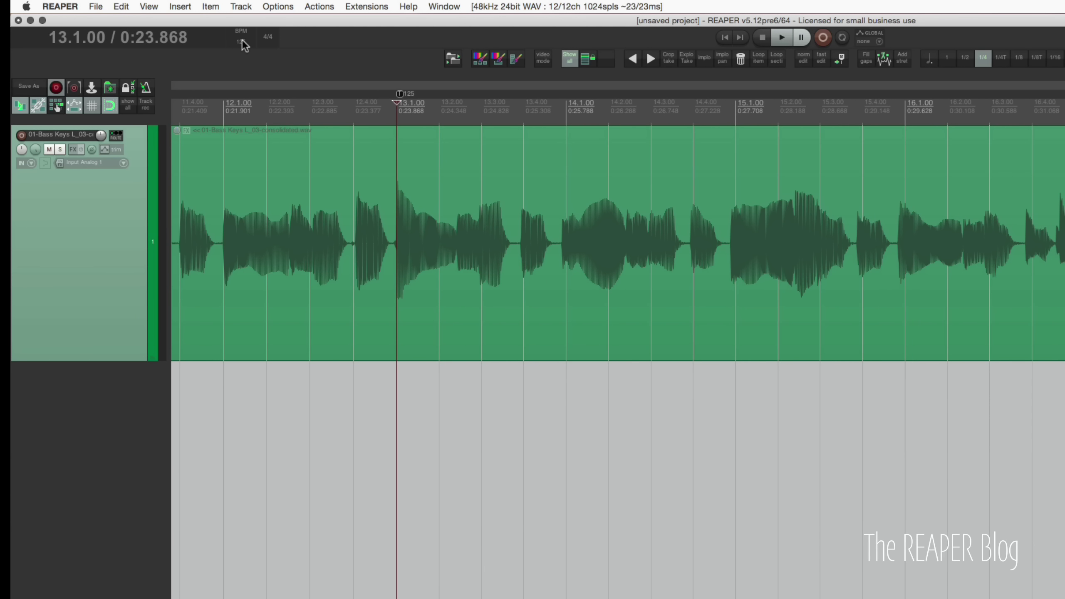
scroll(241, 39, "down", 1)
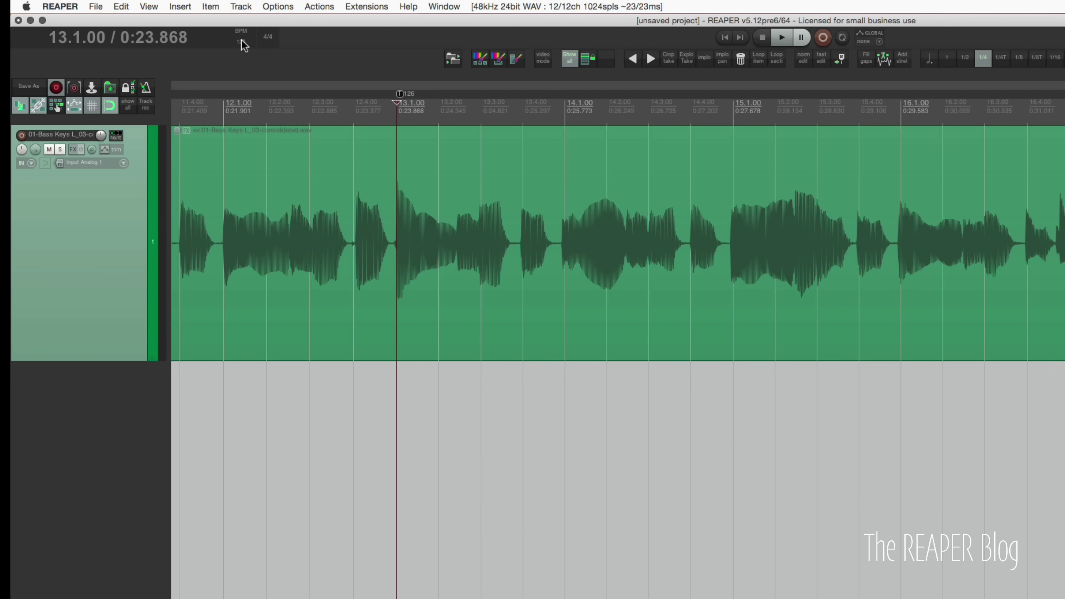
Add a tempo change to 127 BPM at measure 17
scroll(429, 96, "right", 10)
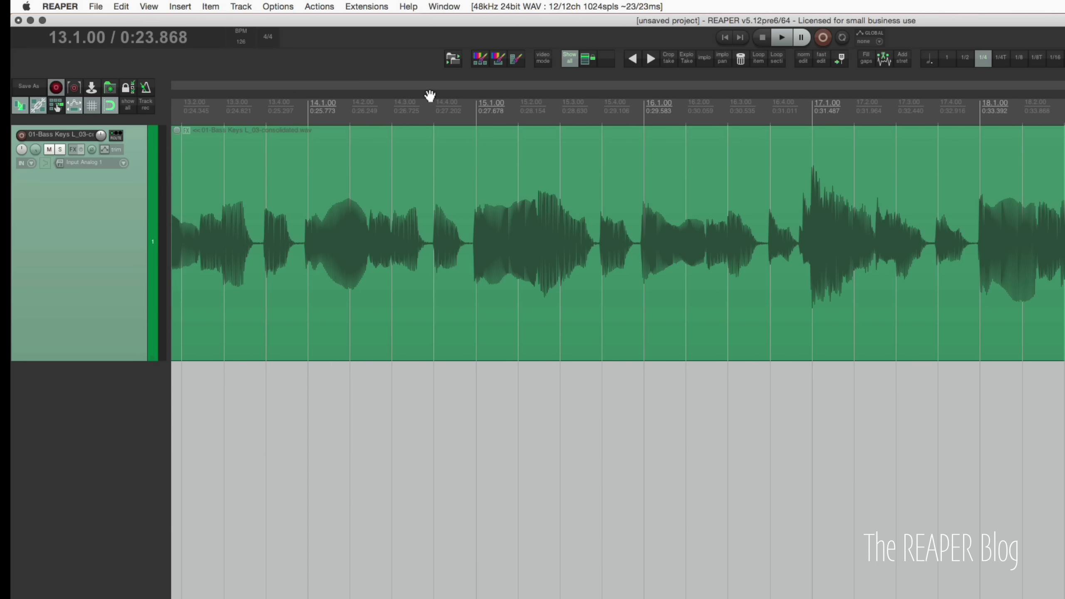
left_click(712, 110)
scroll(713, 111, "right", 11)
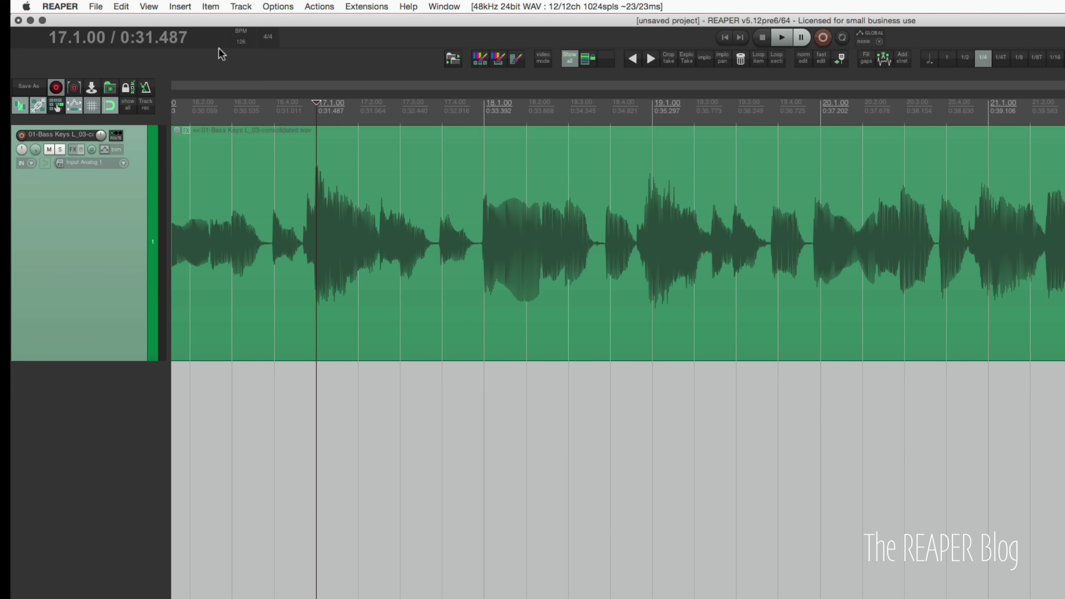
scroll(243, 39, "up", 1)
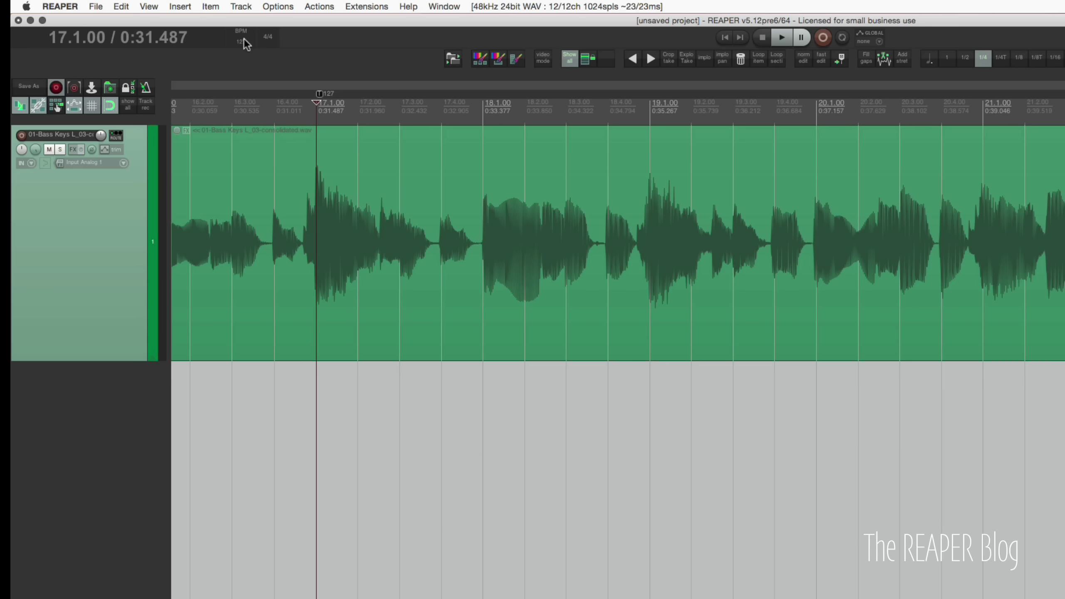
Try a tempo of 128 BPM at measure 20 and return it to 127 BPM
scroll(671, 71, "right", 6)
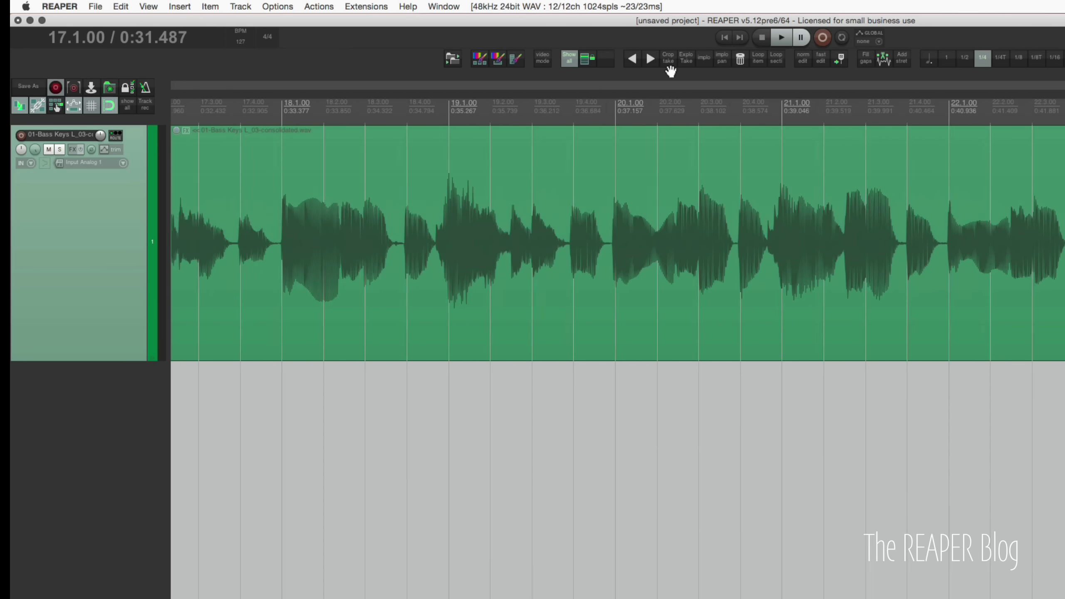
scroll(670, 71, "right", 4)
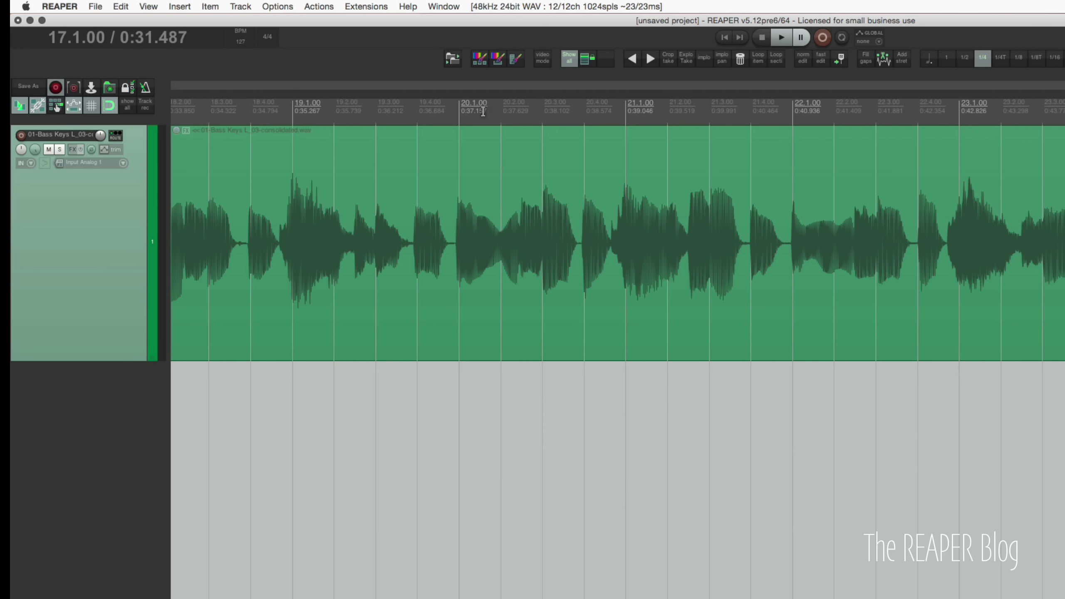
left_click(462, 110)
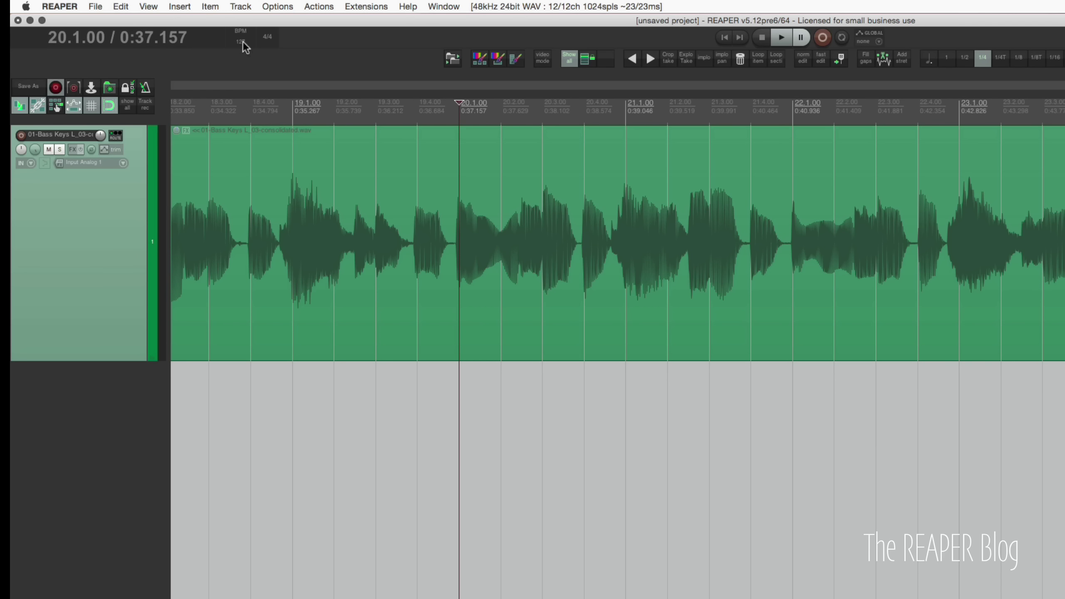
scroll(243, 41, "up", 1)
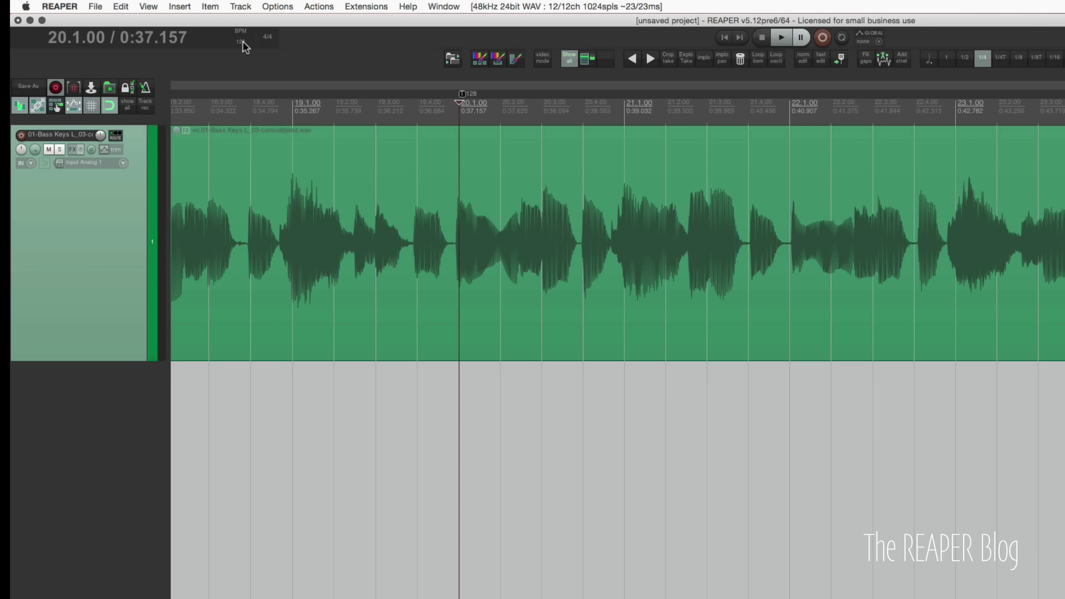
scroll(243, 41, "down", 1)
Add a tempo change to 124 BPM at measure 26 to match the bass performance
scroll(522, 131, "right", 15)
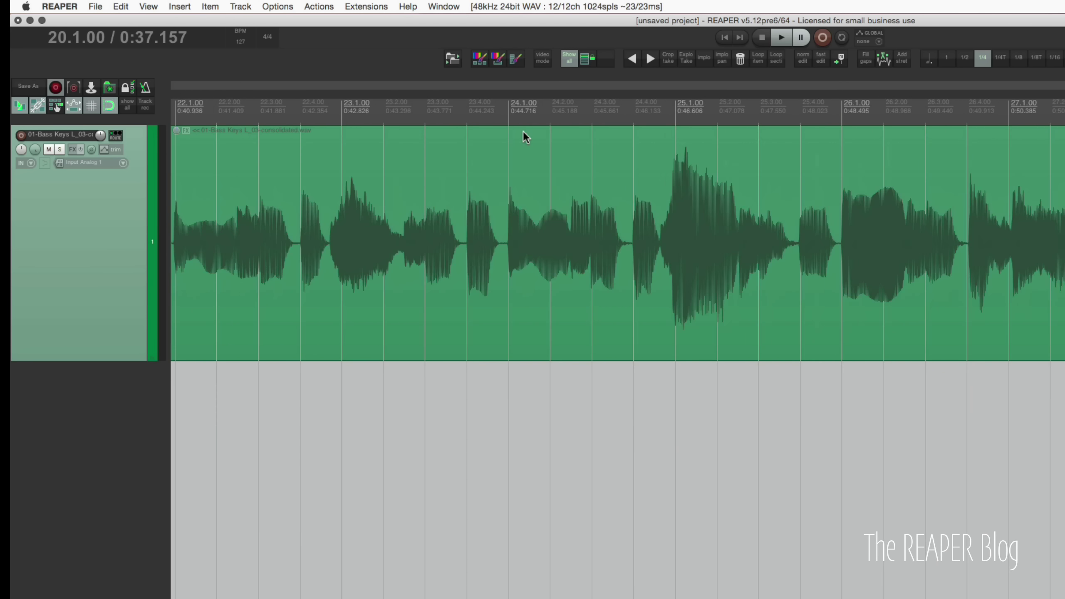
scroll(523, 131, "right", 6)
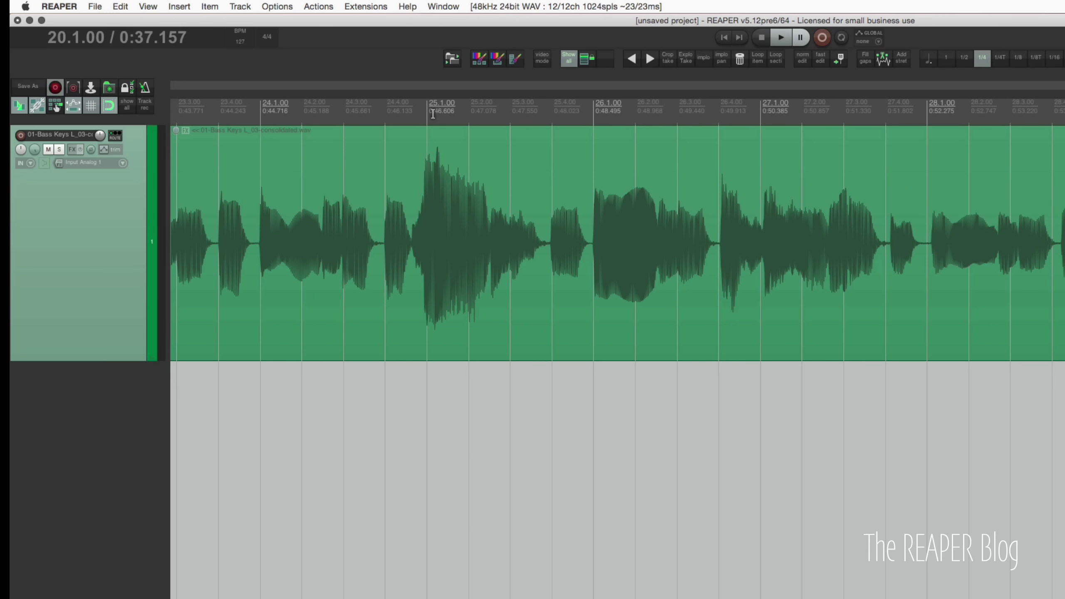
left_click(593, 111)
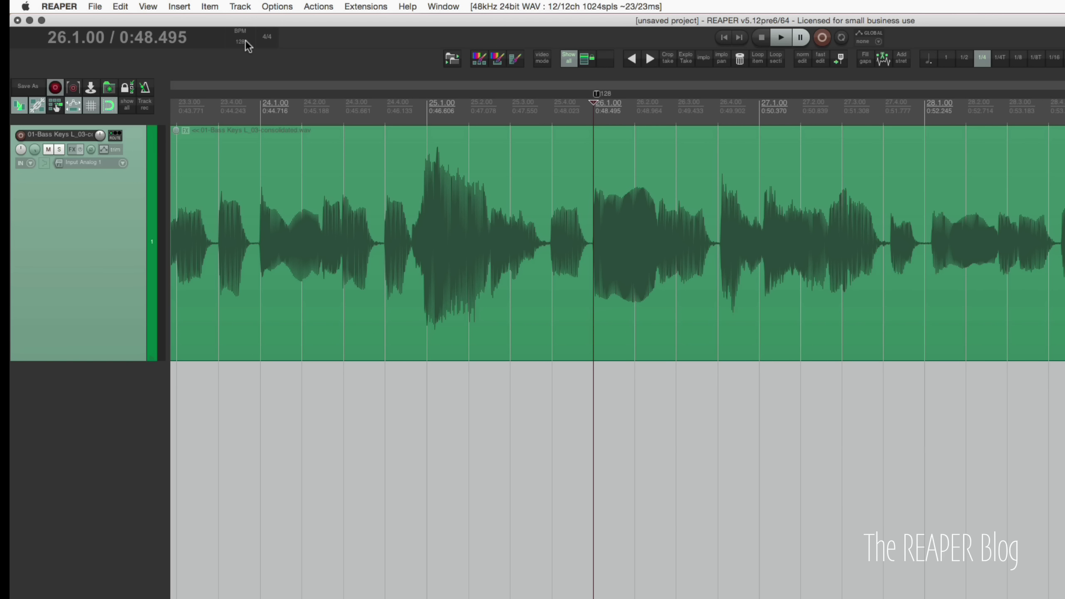
scroll(245, 40, "down", 2)
scroll(248, 46, "down", 1)
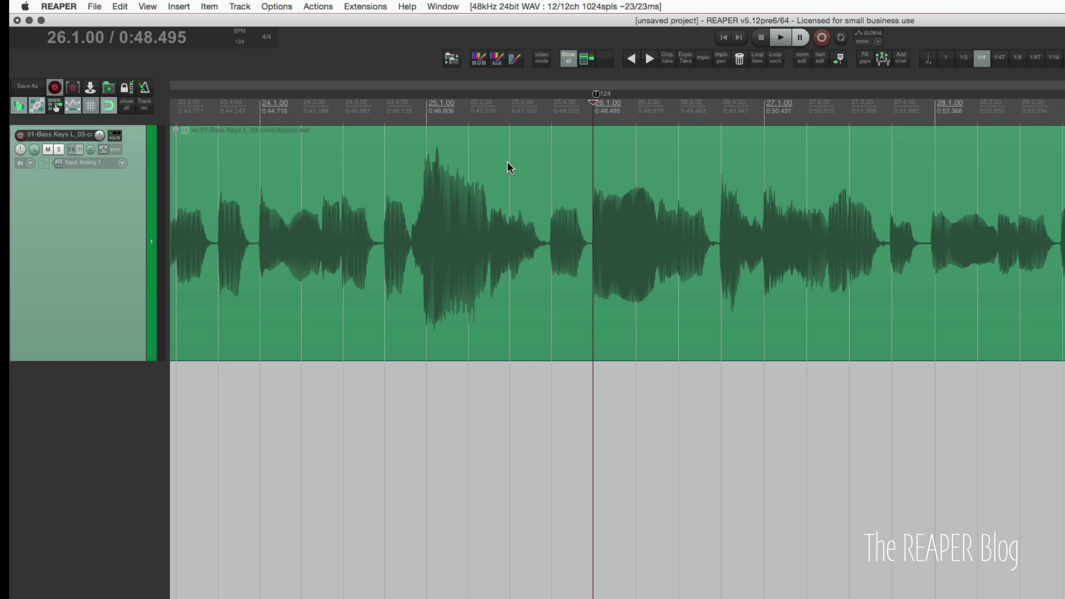
Find the "Set tempo, coarse (MIDI CC/OSC only)" action by filtering the action list for "tempo midi"
key("question")
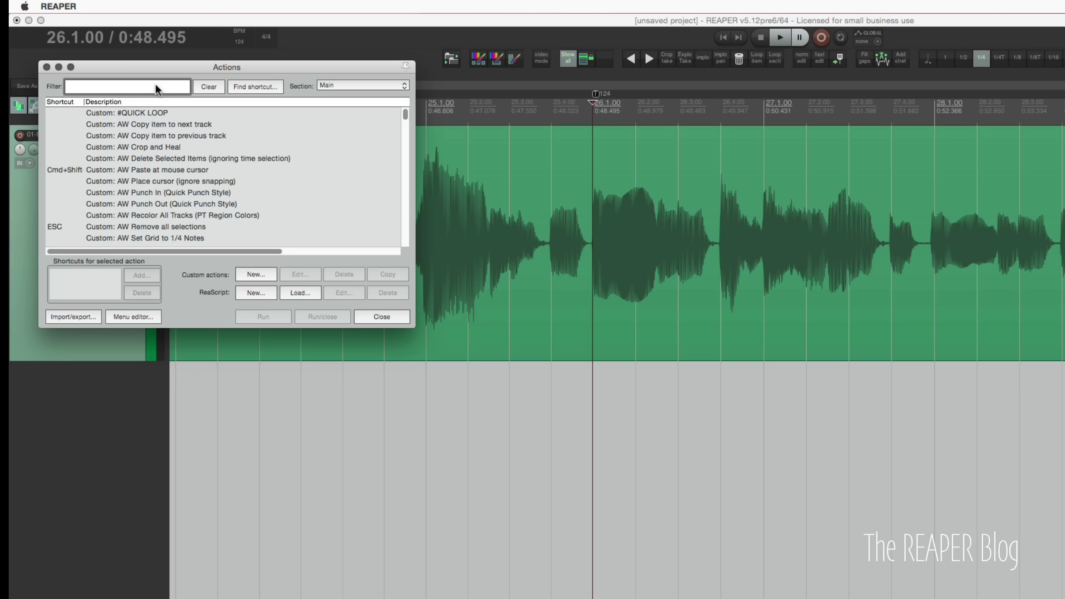
type("tempo")
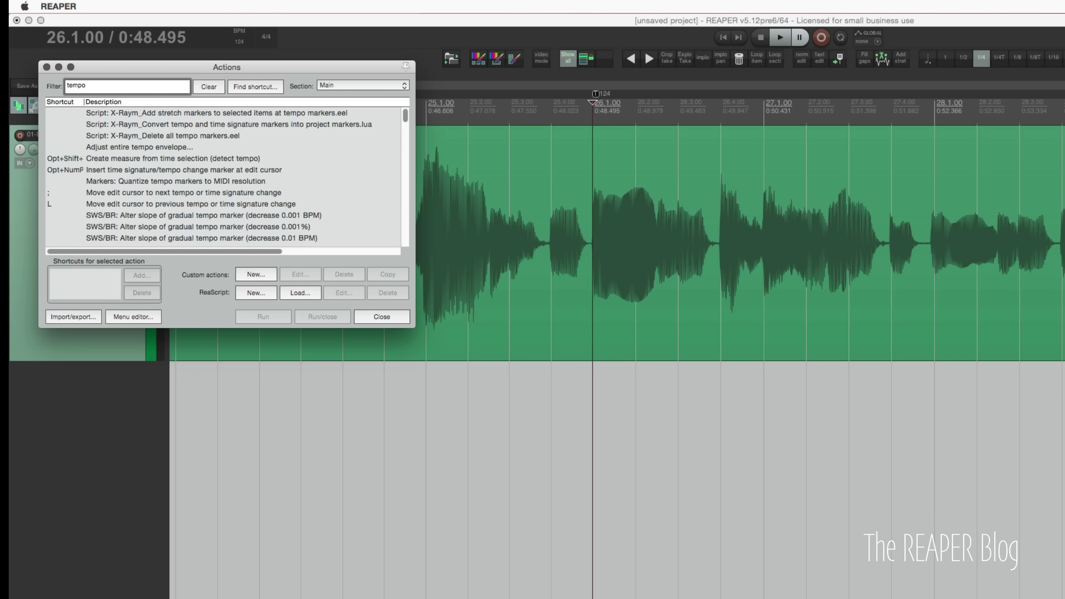
type(" midi")
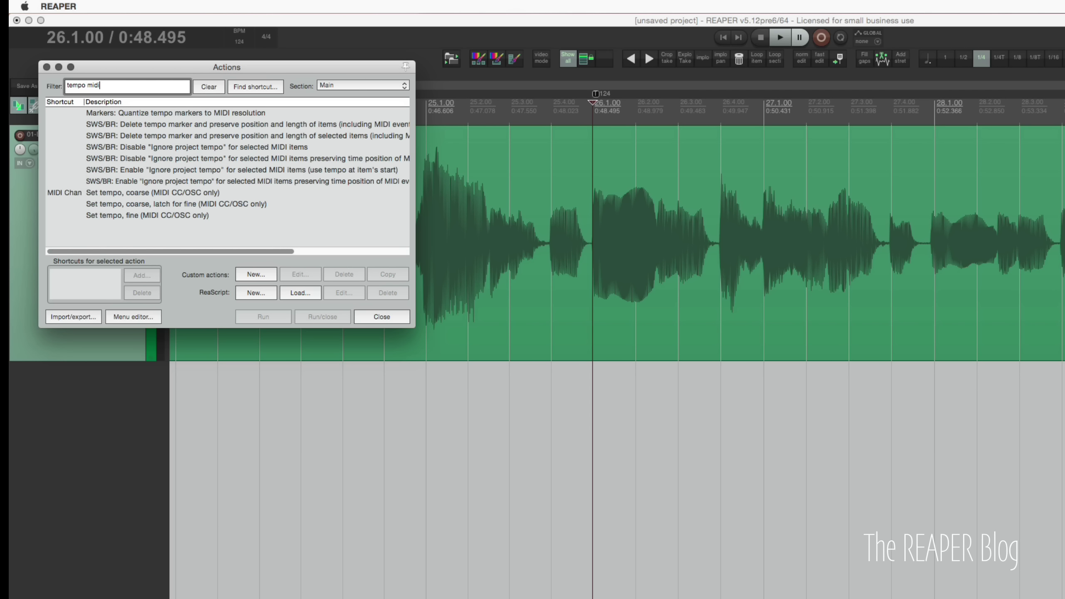
left_click(96, 193)
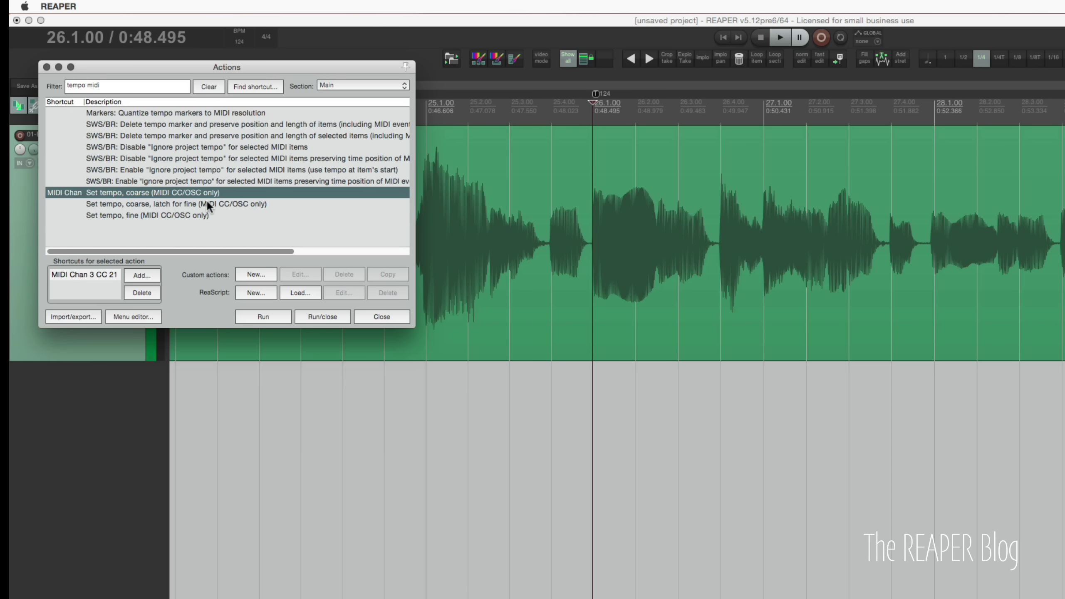
Start a shortcut for the coarse tempo action using MIDI Chan 3 CC 21 and the MIDI CC mode Relative 3 (65=-1, 1=+1)
left_click(143, 276)
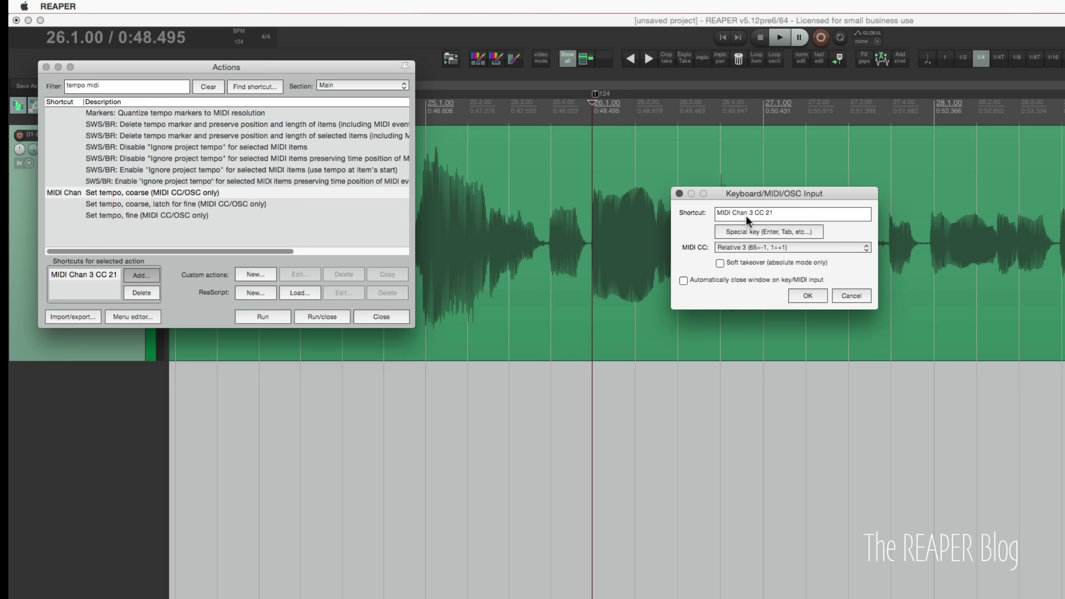
left_click(752, 245)
left_click(757, 283)
scroll(800, 296, "down", 1)
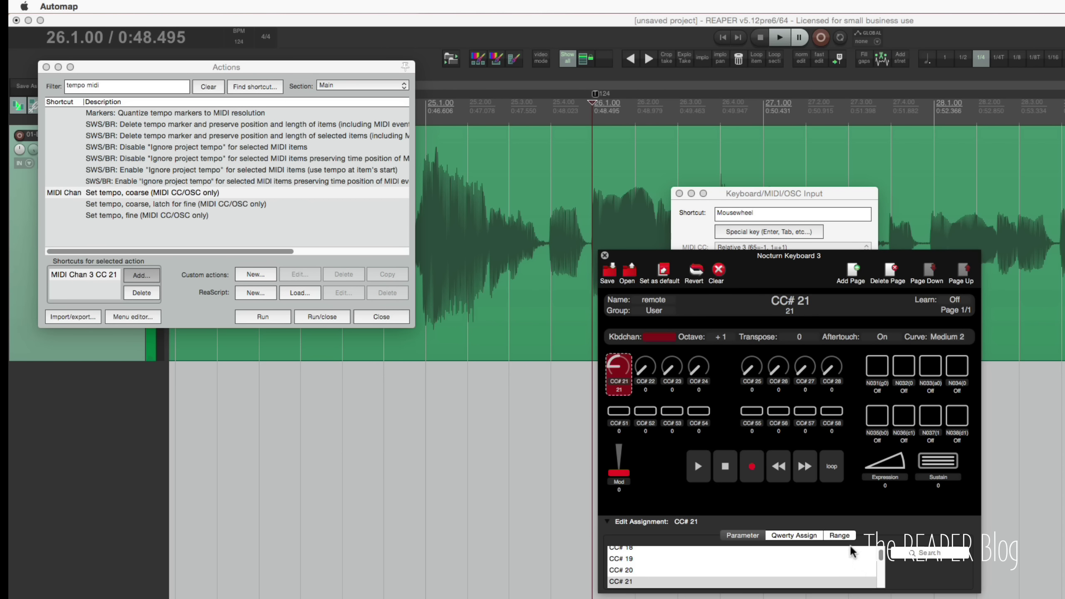
In Automap, set the CC# 21 knob's range mode to Increment/Decrement and close the controller window
left_click(845, 536)
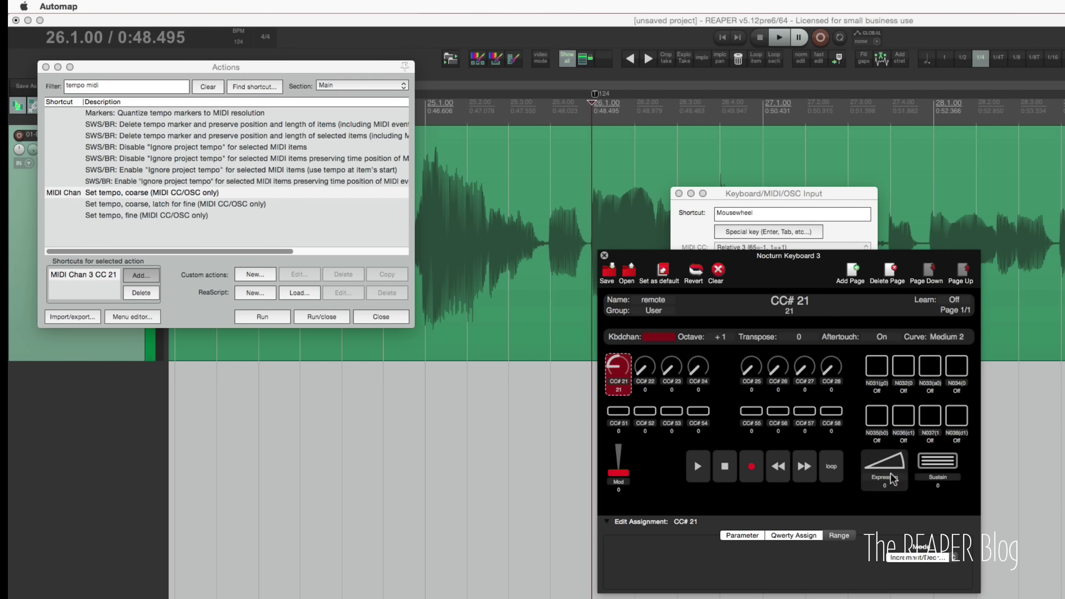
left_click(926, 560)
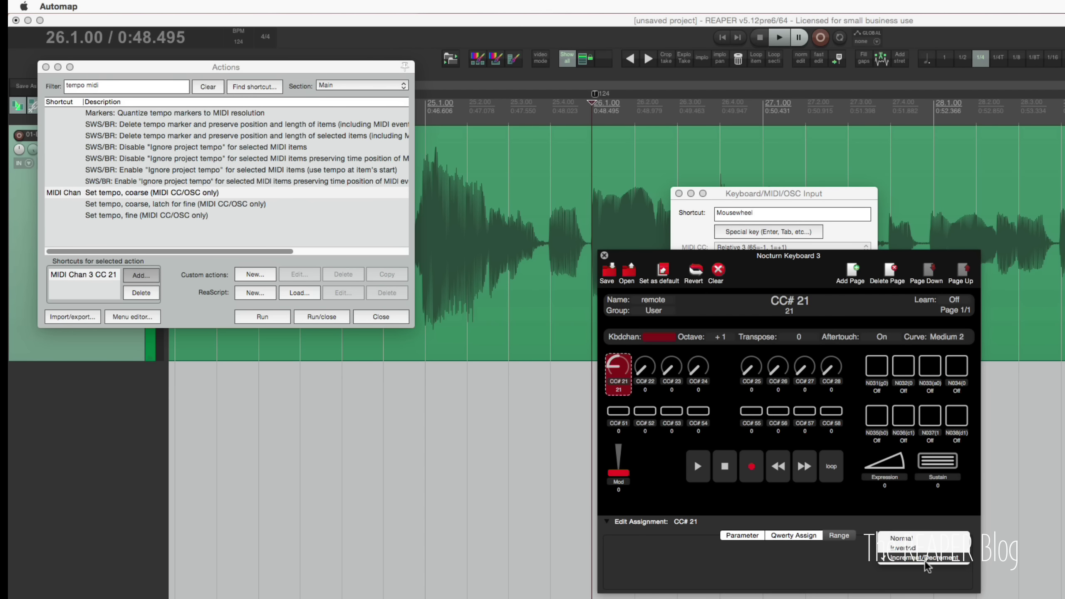
left_click(920, 557)
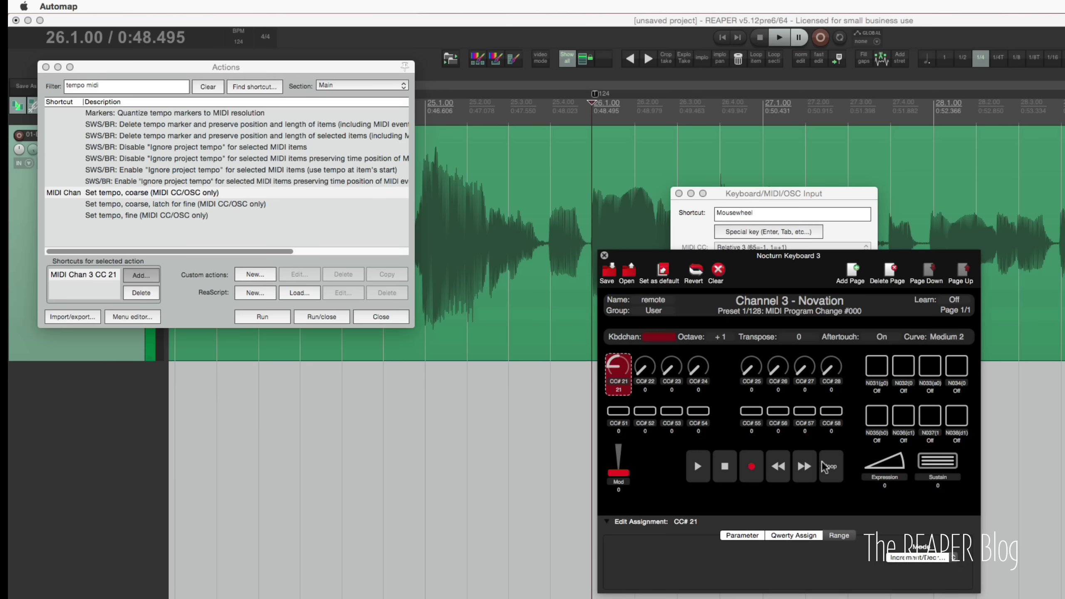
left_click(662, 253)
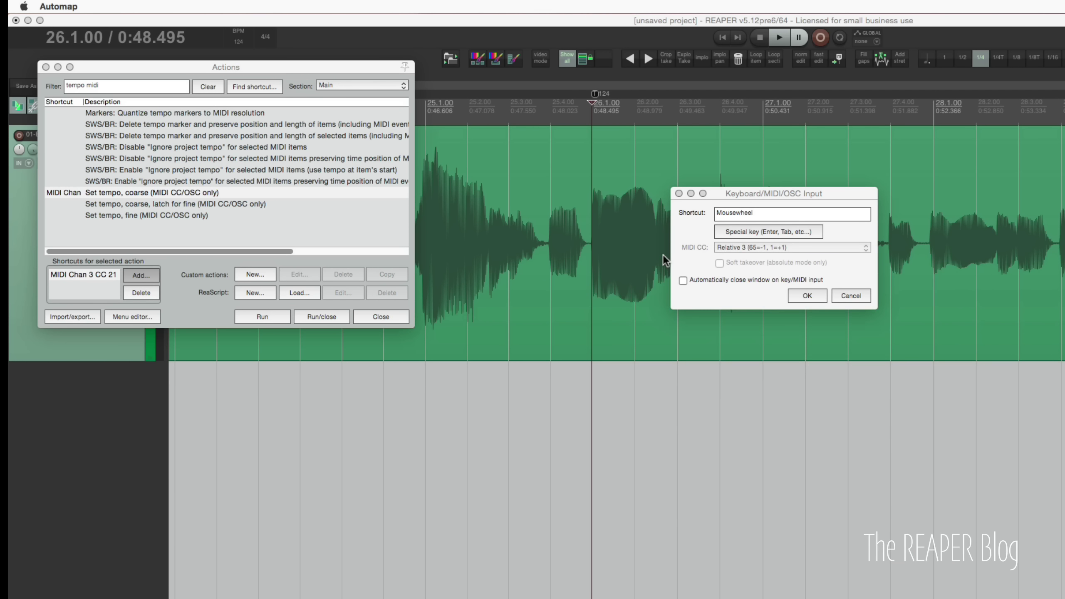
Accept Mousewheel as a shortcut for the coarse tempo action, overriding its existing mapping, and delete that shortcut again
left_click(806, 296)
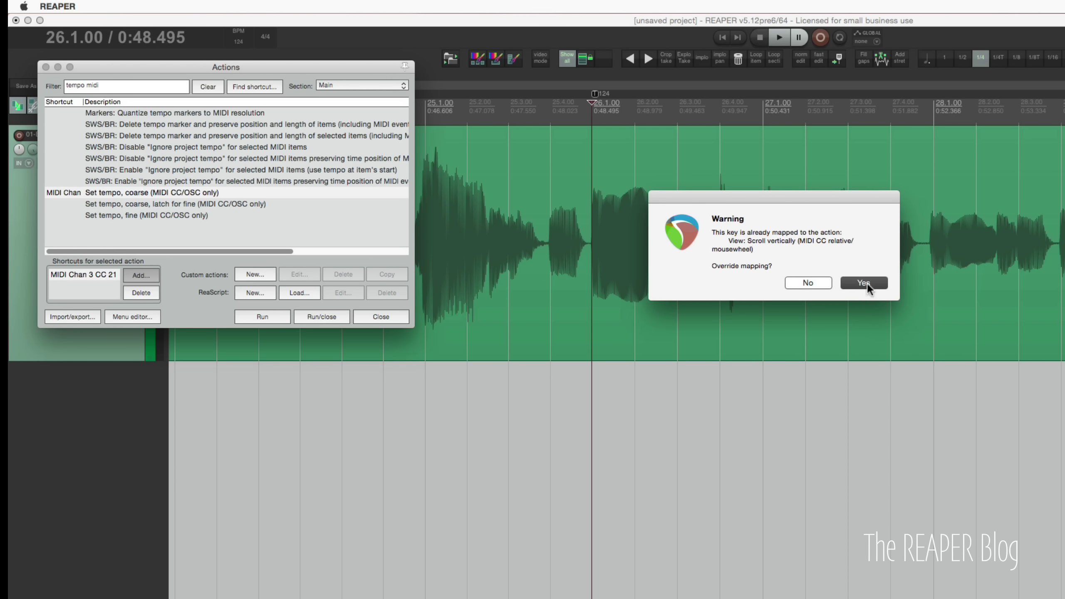
left_click(864, 284)
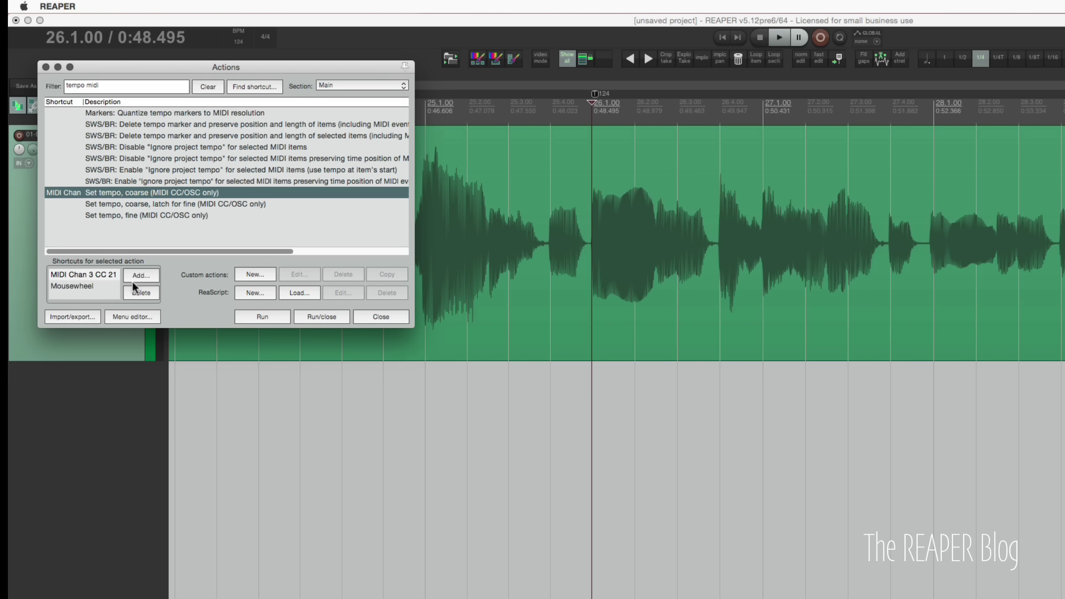
left_click(118, 287)
left_click(141, 293)
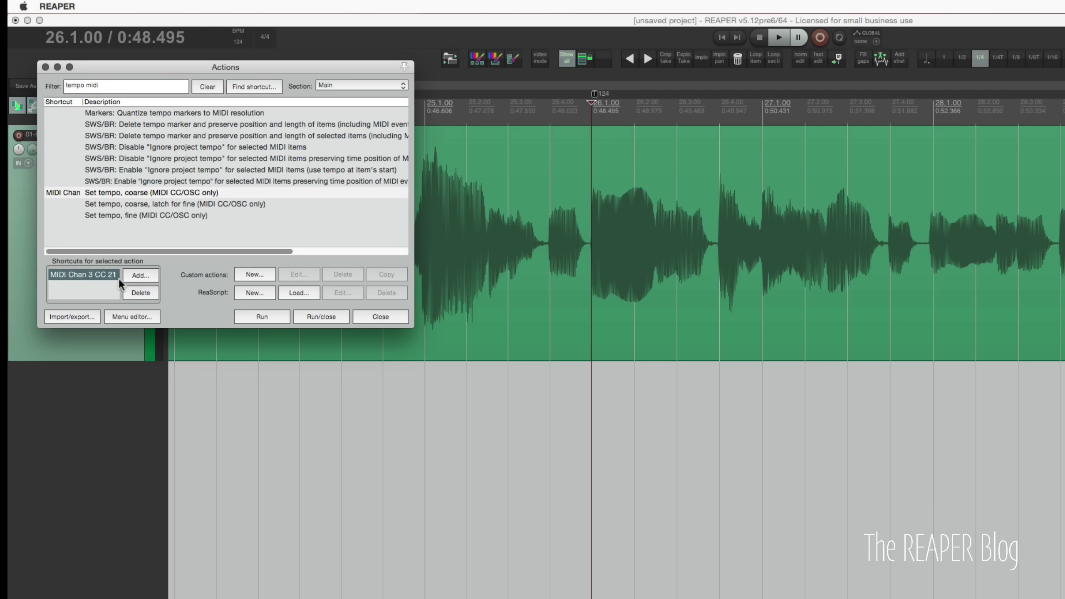
left_click(378, 317)
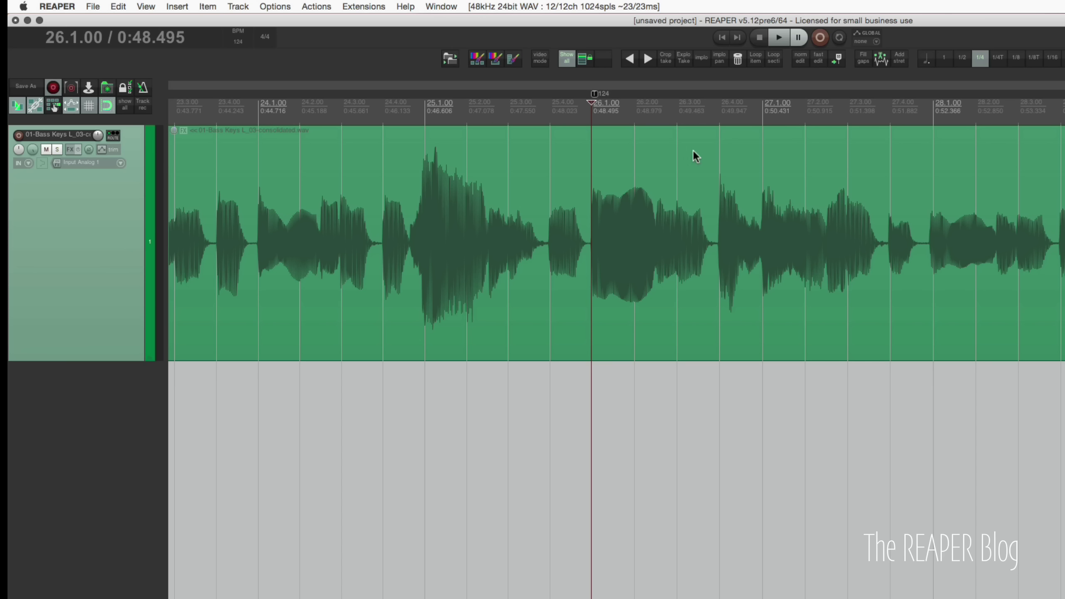
Add a tempo change to 127 BPM at measure 27
left_click(763, 115)
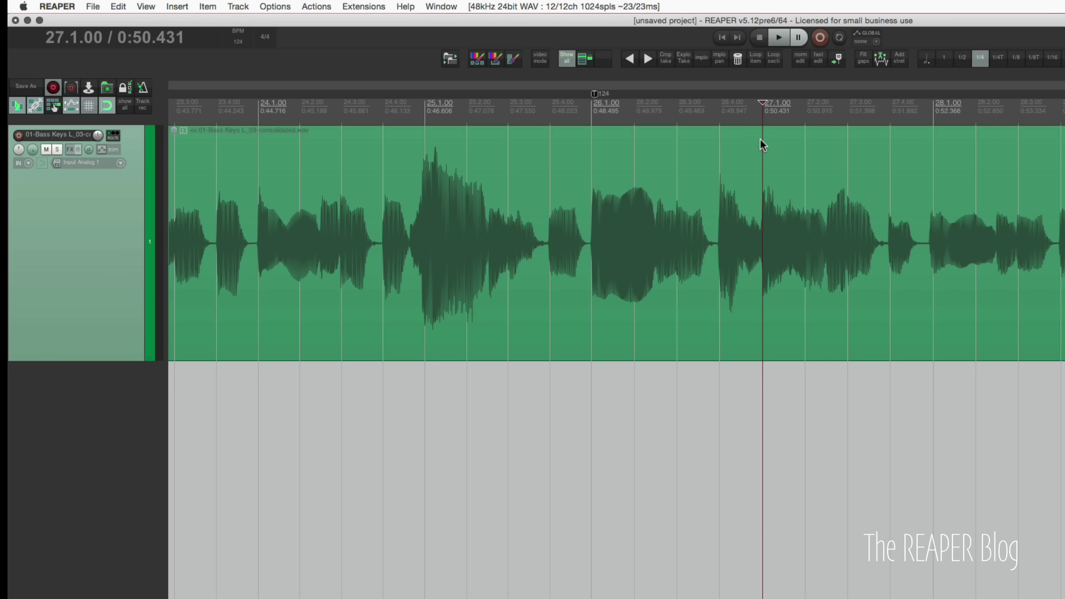
key("shift+c")
key("shift+equal")
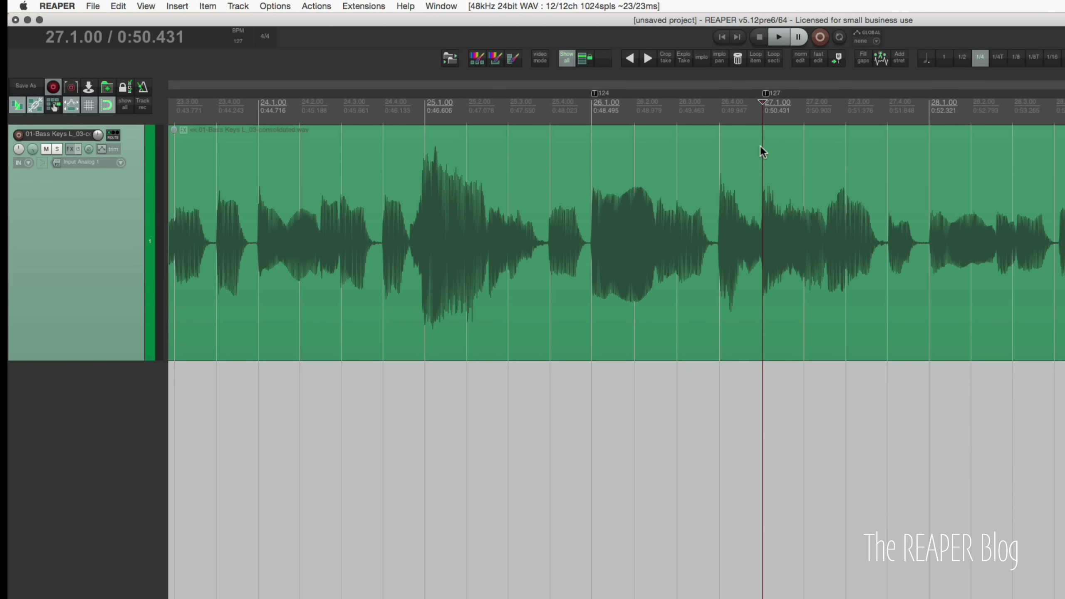
scroll(760, 147, "right", 10)
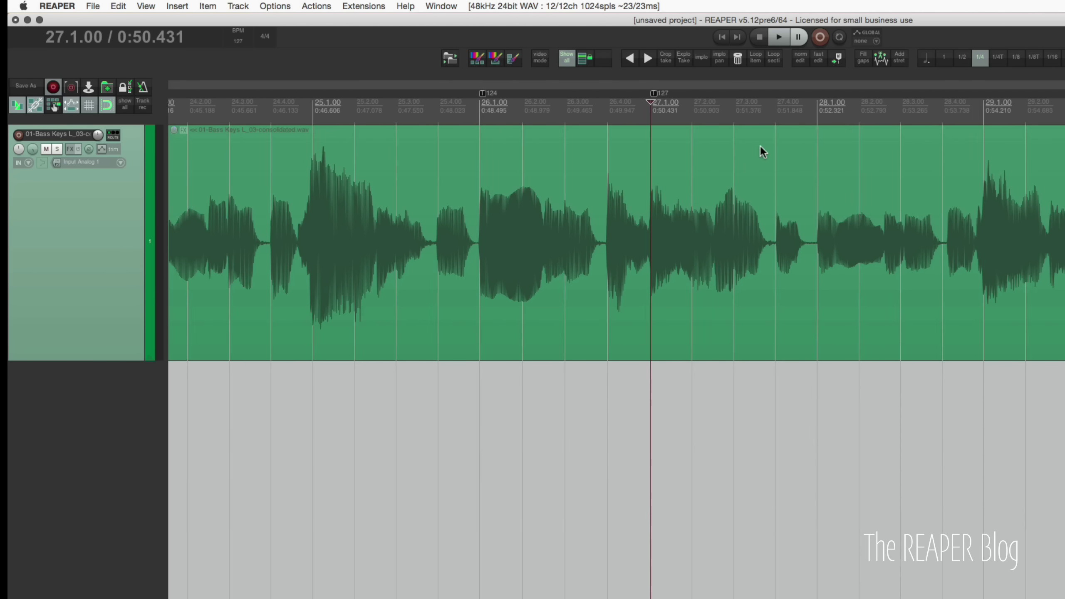
scroll(760, 148, "right", 6)
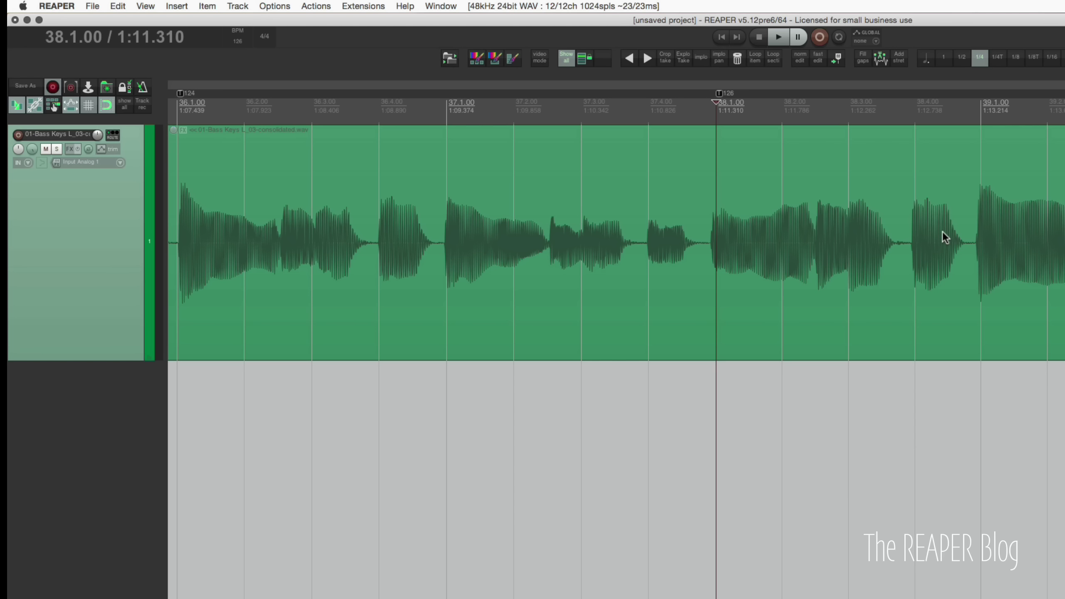
Search the action list for "tempo" and browse through to the actions that increase or decrease the current project tempo
key("question")
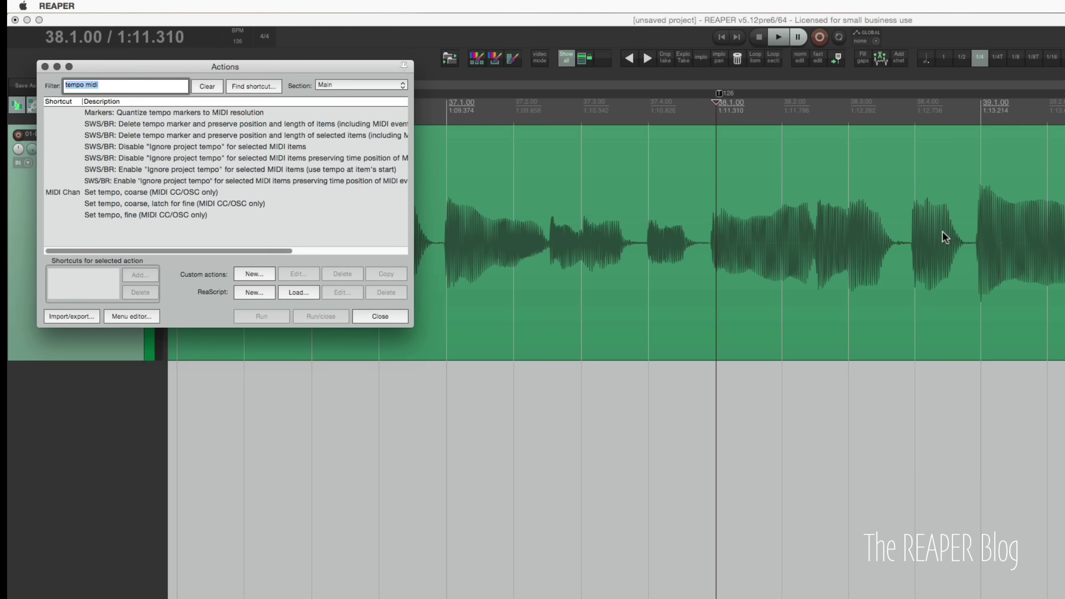
type("tempo")
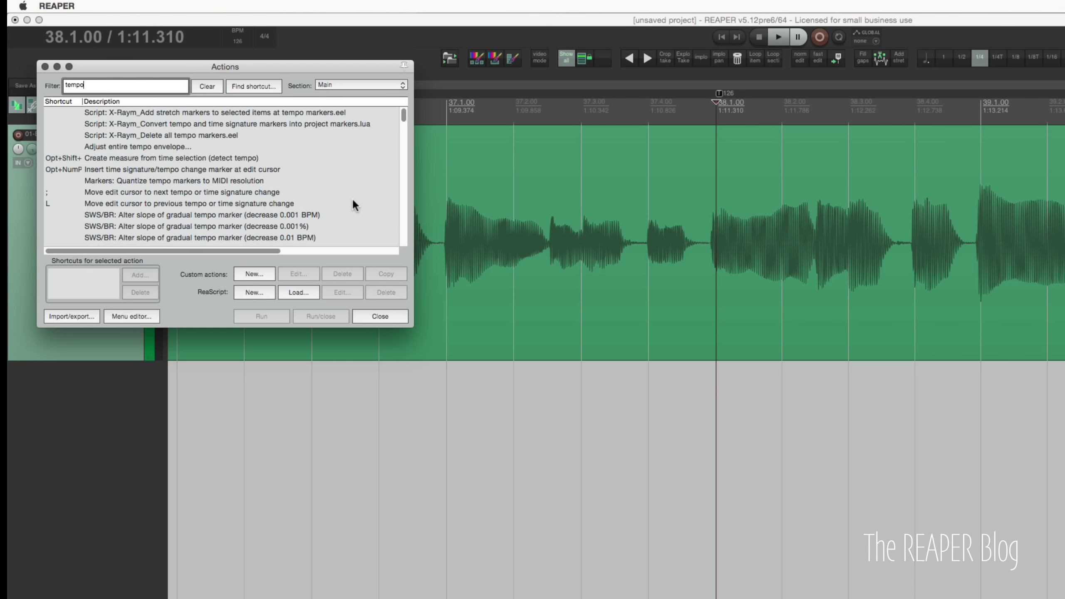
scroll(366, 191, "down", 10)
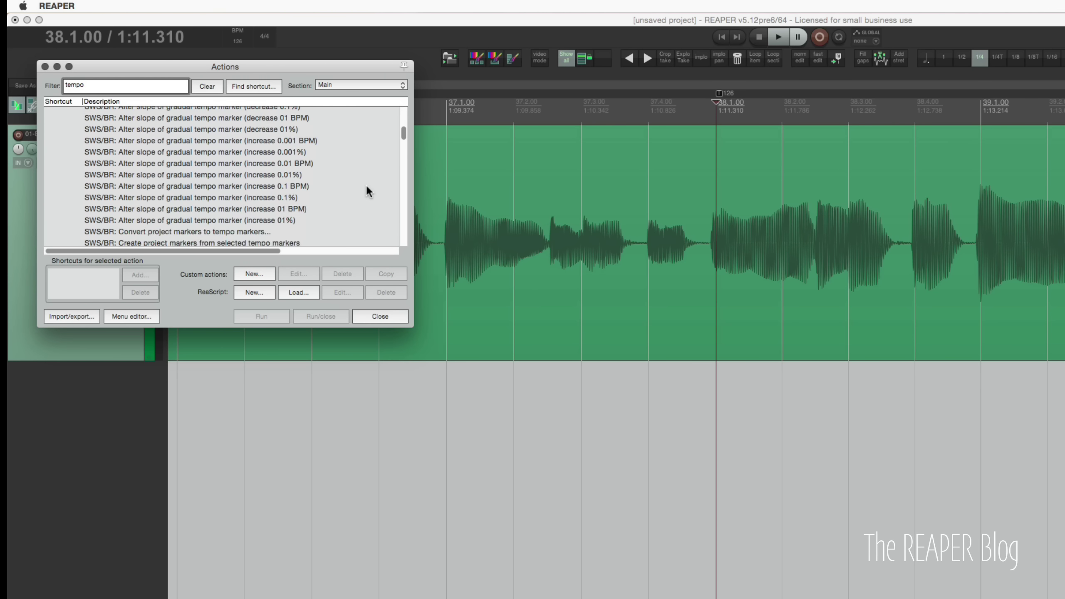
scroll(367, 187, "down", 15)
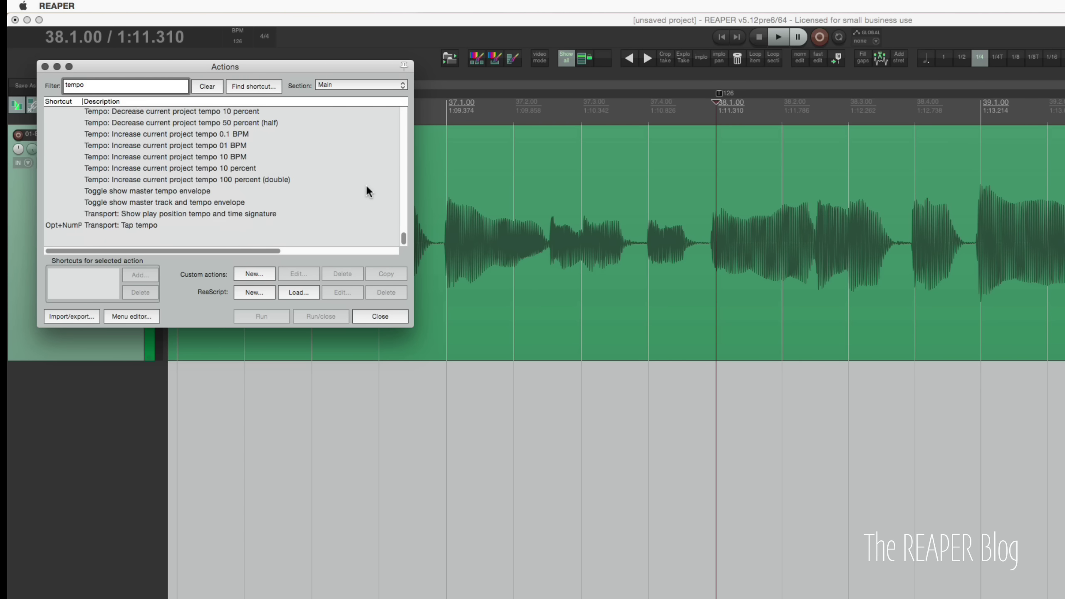